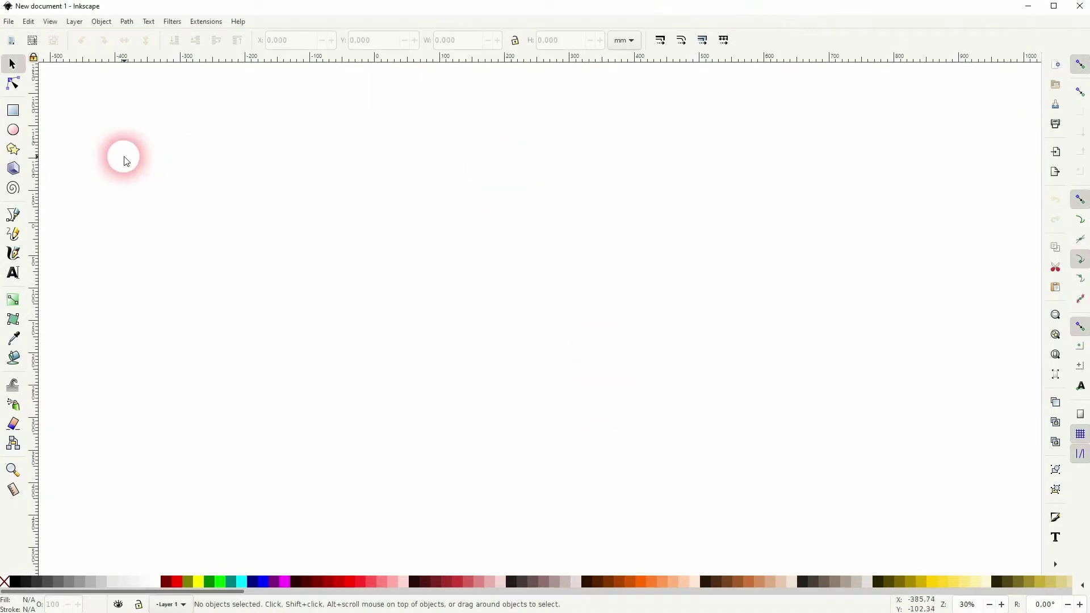
Draw a circle with the Ellipse tool, remove its fill and move it right
{"action": "left_click", "coordinate": [14, 131]}
{"action": "left_click_drag", "start_coordinate": [267, 196], "coordinate": [479, 384]}
{"action": "left_click", "coordinate": [13, 64]}
{"action": "left_click", "coordinate": [5, 583]}
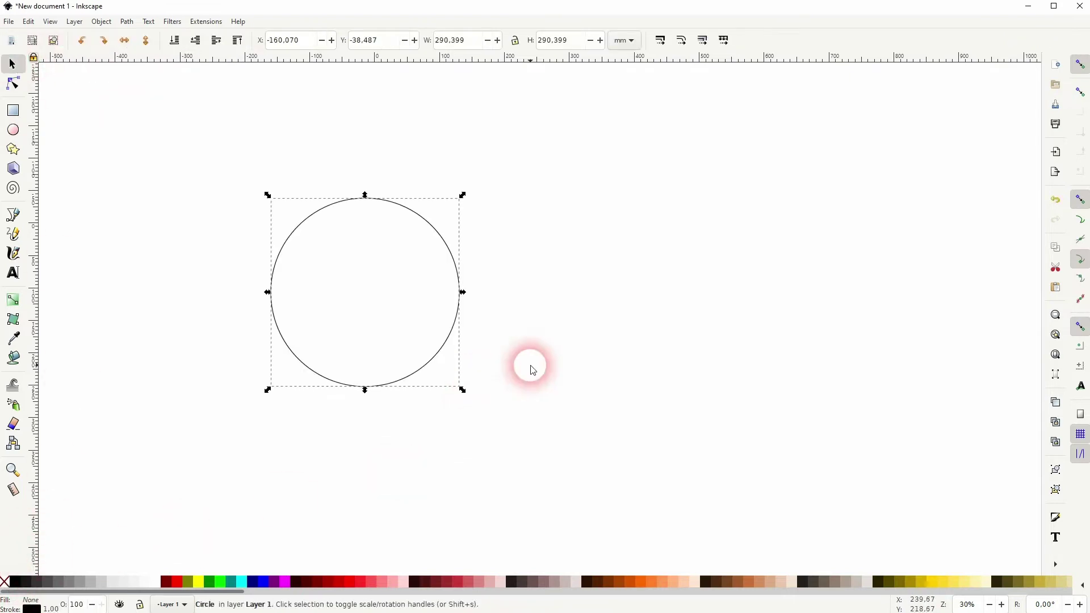
{"action": "left_click_drag", "start_coordinate": [446, 241], "coordinate": [547, 260]}
{"action": "left_click", "coordinate": [321, 418]}
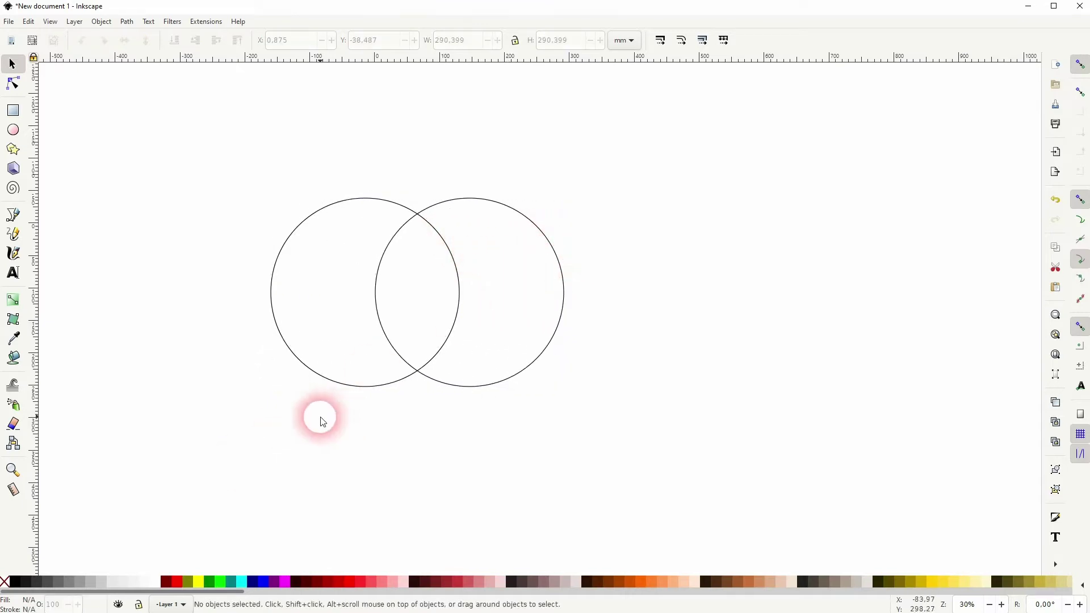
Duplicate the circle into an overlapping copy, plus a spare copy far to the right
{"action": "left_click", "coordinate": [564, 286]}
{"action": "key", "text": "ctrl+d"}
{"action": "left_click_drag", "start_coordinate": [563, 281], "coordinate": [508, 364]}
{"action": "left_click_drag", "start_coordinate": [480, 307], "coordinate": [698, 261]}
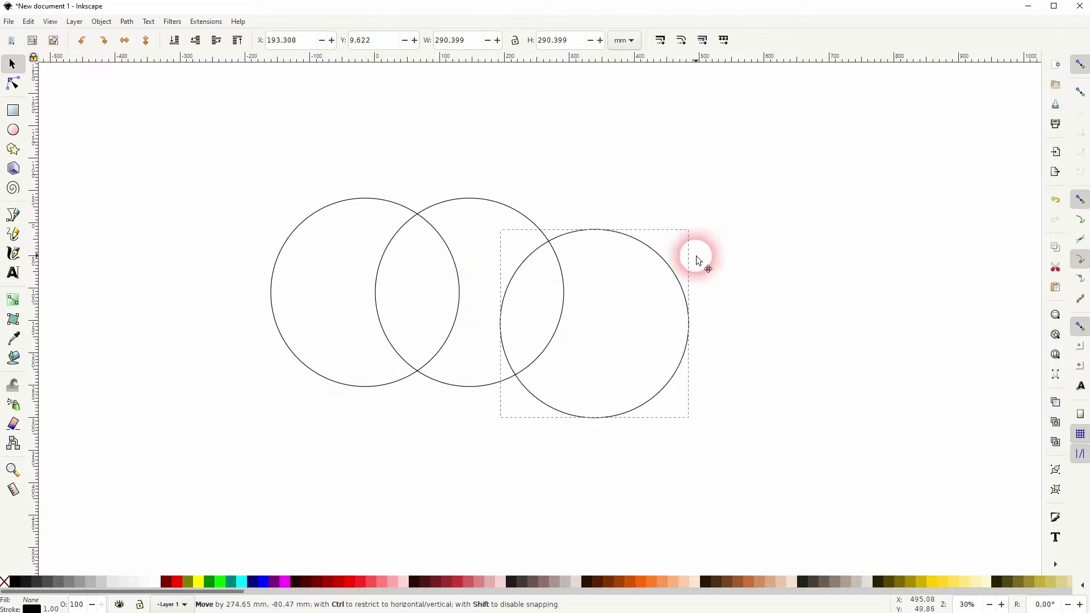
{"action": "key", "text": "Delete"}
{"action": "left_click", "coordinate": [561, 274]}
{"action": "key", "text": "ctrl+d"}
{"action": "left_click_drag", "start_coordinate": [562, 274], "coordinate": [1024, 333]}
Intersect the two overlapping circles into a 129.455 × 241.720 mm lens path
{"action": "left_click_drag", "start_coordinate": [207, 419], "coordinate": [627, 153]}
{"action": "left_click", "coordinate": [127, 22]}
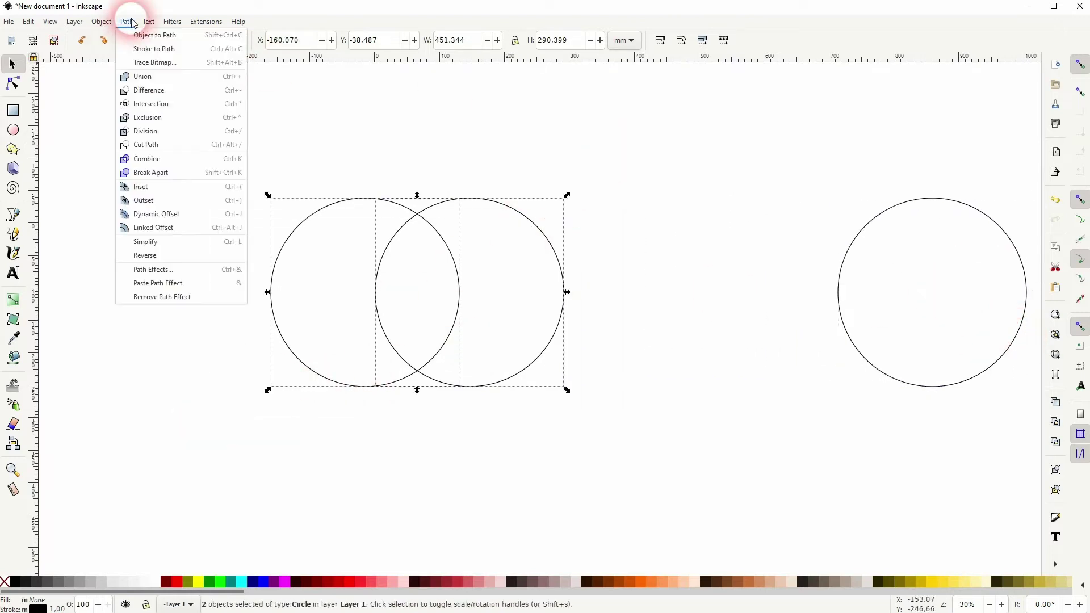
{"action": "left_click", "coordinate": [148, 103]}
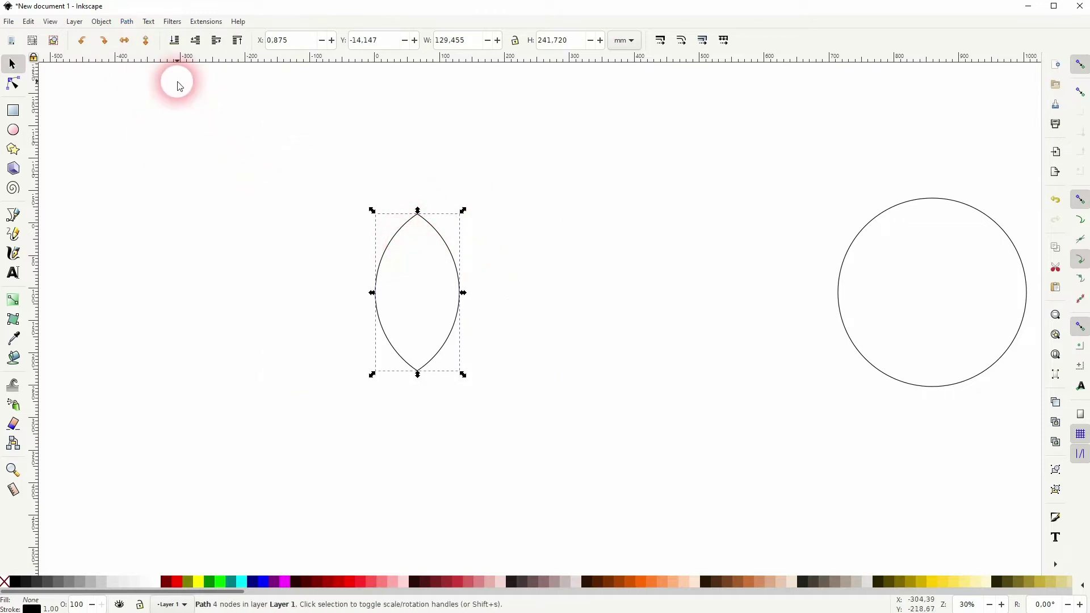
Rotate a copy of the lens by 120° via Object > Transform and move it right
{"action": "left_click", "coordinate": [101, 22]}
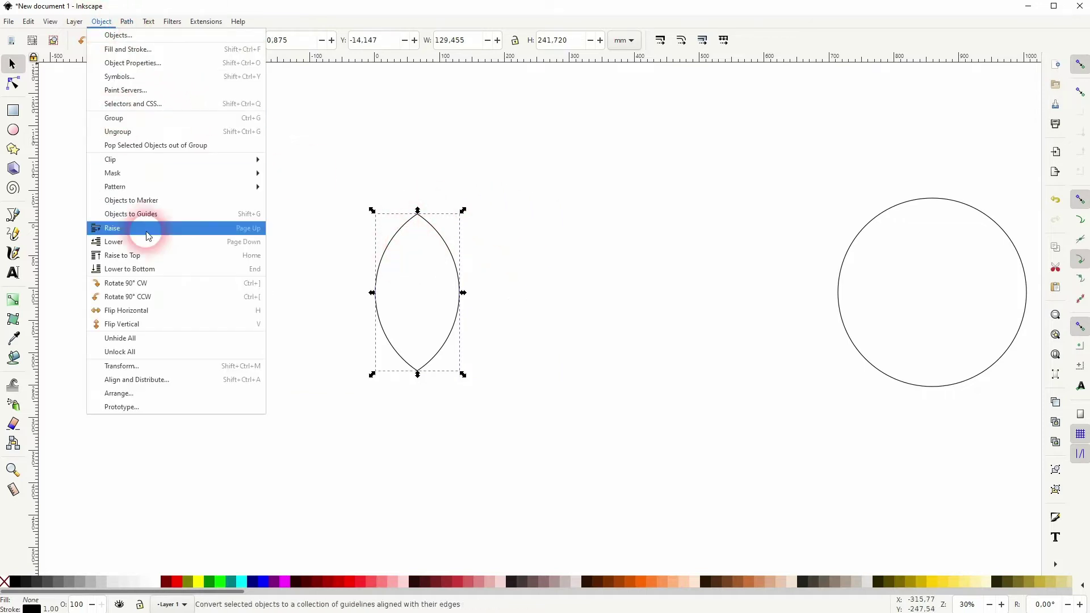
{"action": "left_click", "coordinate": [156, 367]}
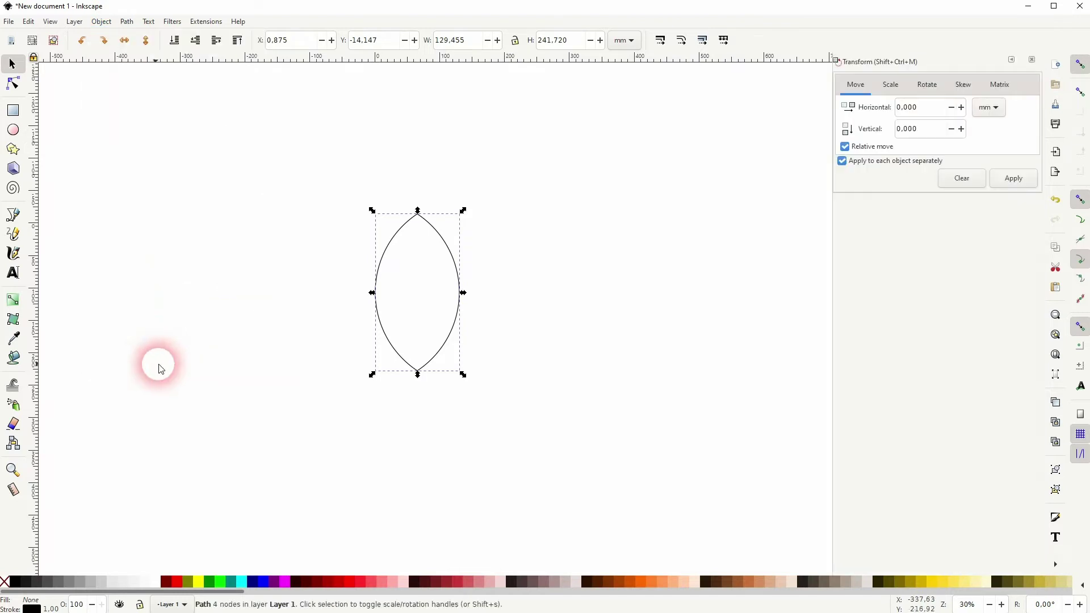
{"action": "left_click", "coordinate": [931, 84]}
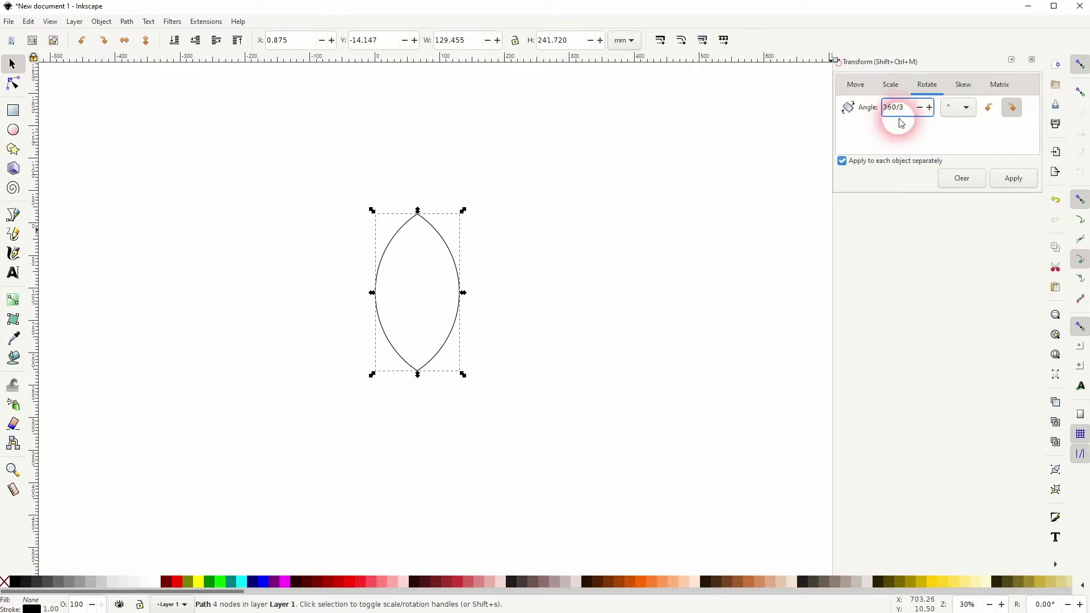
{"action": "left_click", "coordinate": [1014, 178]}
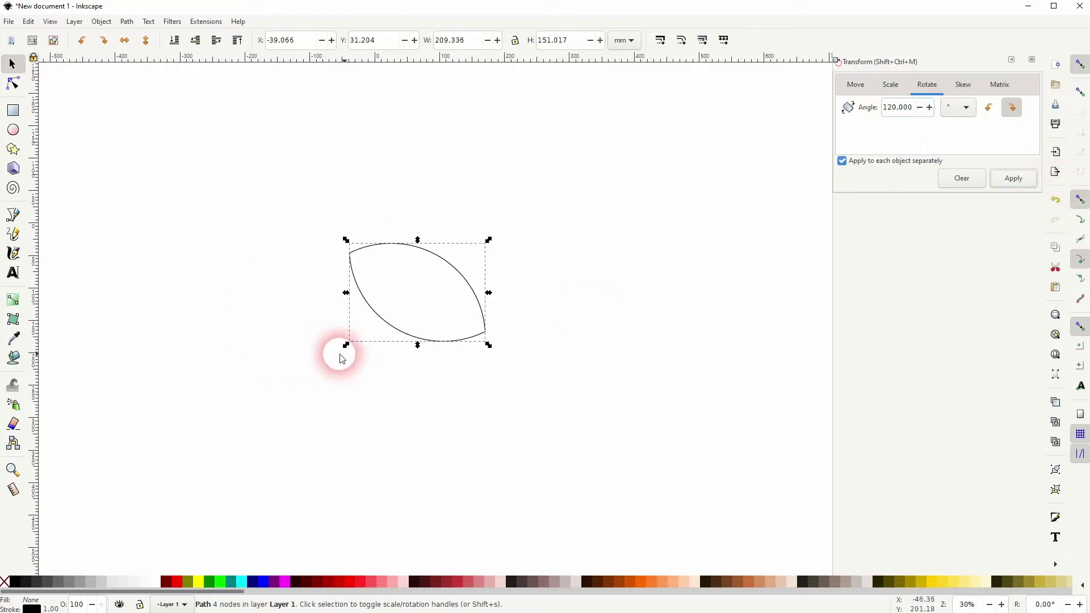
{"action": "key", "text": "Return"}
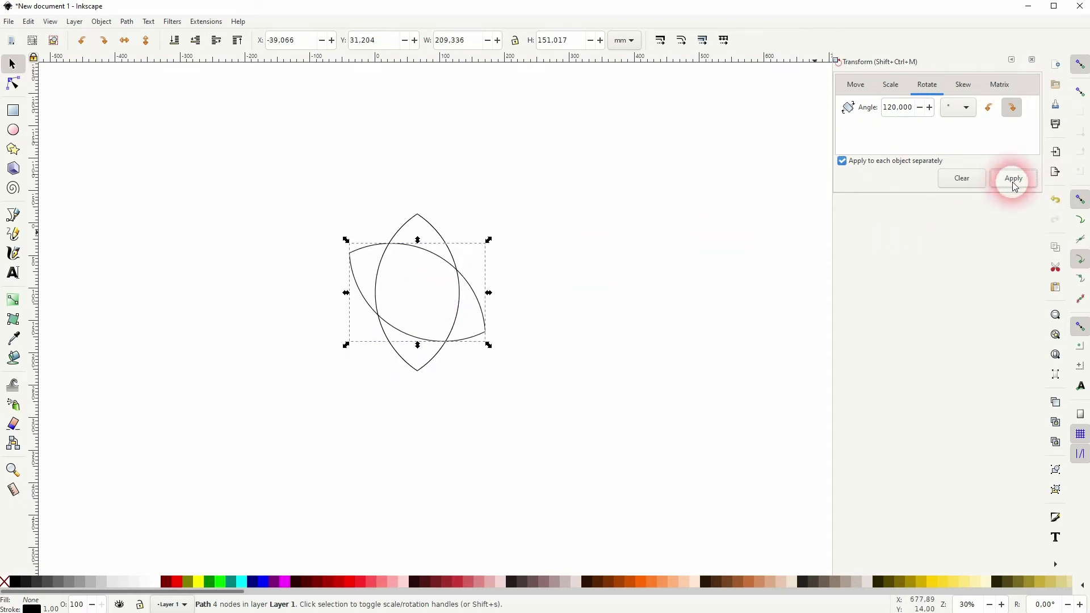
{"action": "left_click_drag", "start_coordinate": [476, 292], "coordinate": [669, 300]}
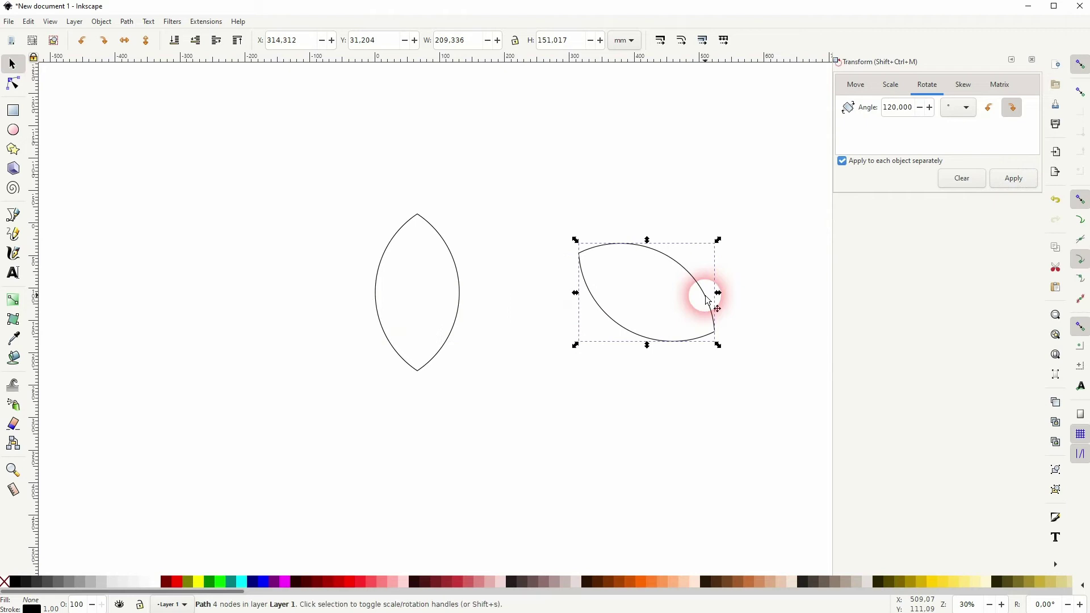
Duplicate the tilted lens, flip it horizontally and move it to the left side
{"action": "key", "text": "ctrl+d"}
{"action": "left_click", "coordinate": [124, 41]}
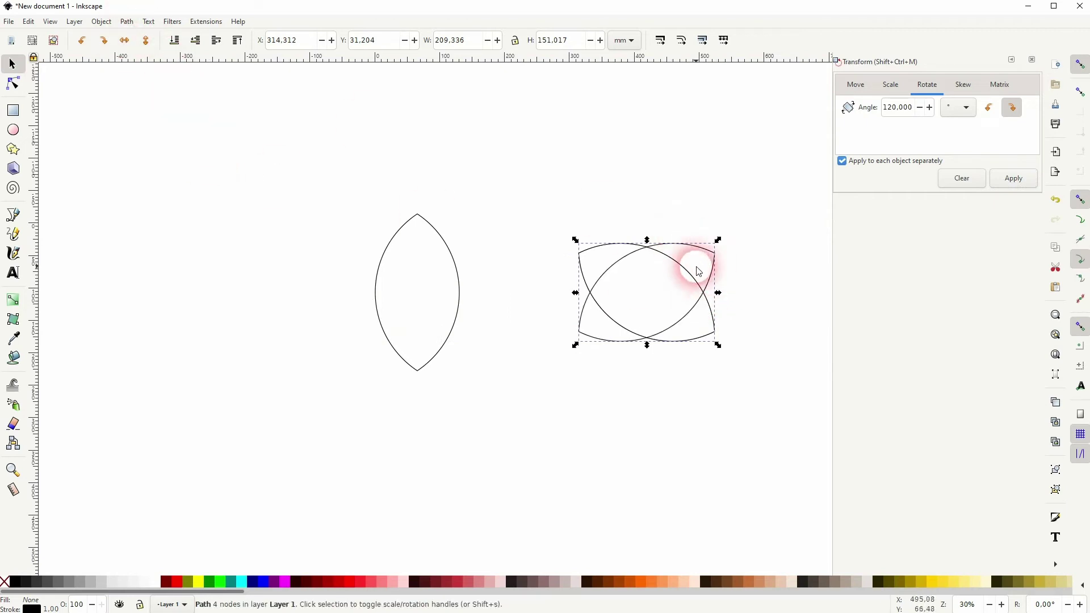
{"action": "left_click_drag", "start_coordinate": [676, 243], "coordinate": [246, 261]}
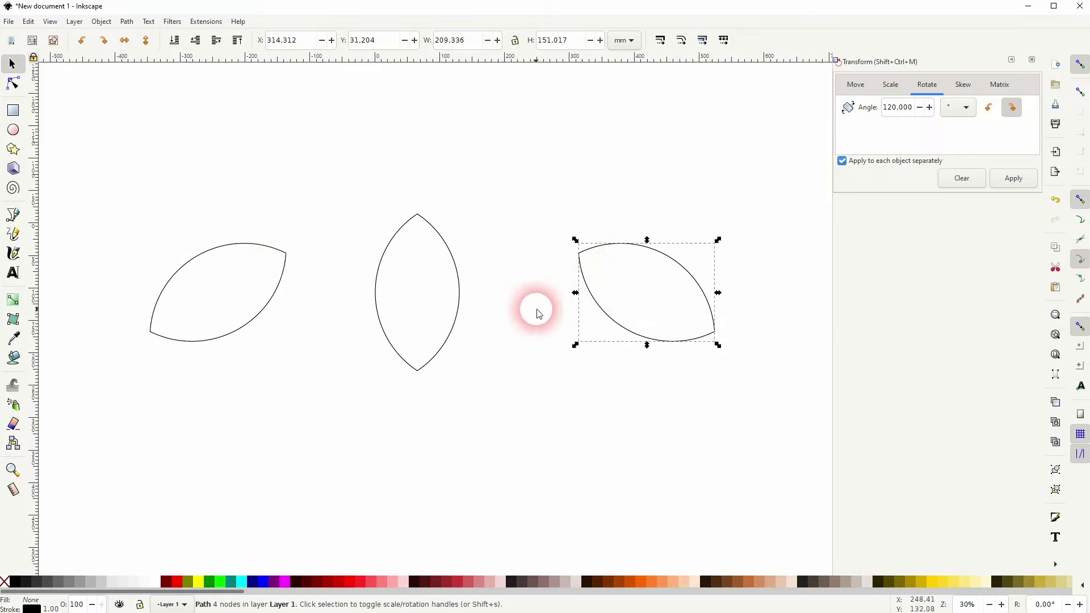
Overlap the two tilted lenses, snapping one lens tip onto the other's arc
{"action": "left_click", "coordinate": [324, 373]}
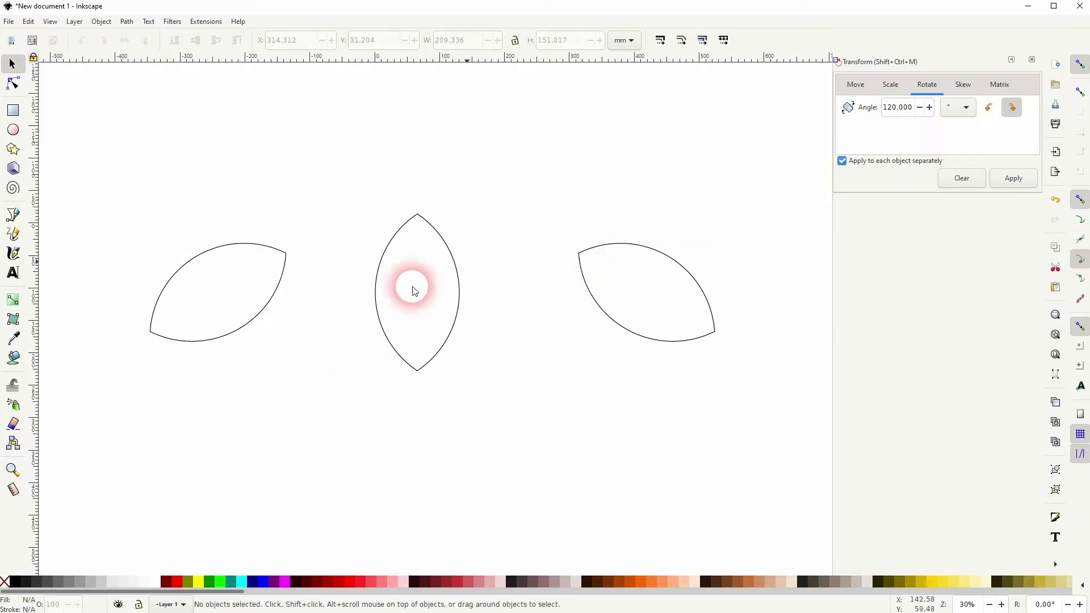
{"action": "left_click", "coordinate": [1031, 60]}
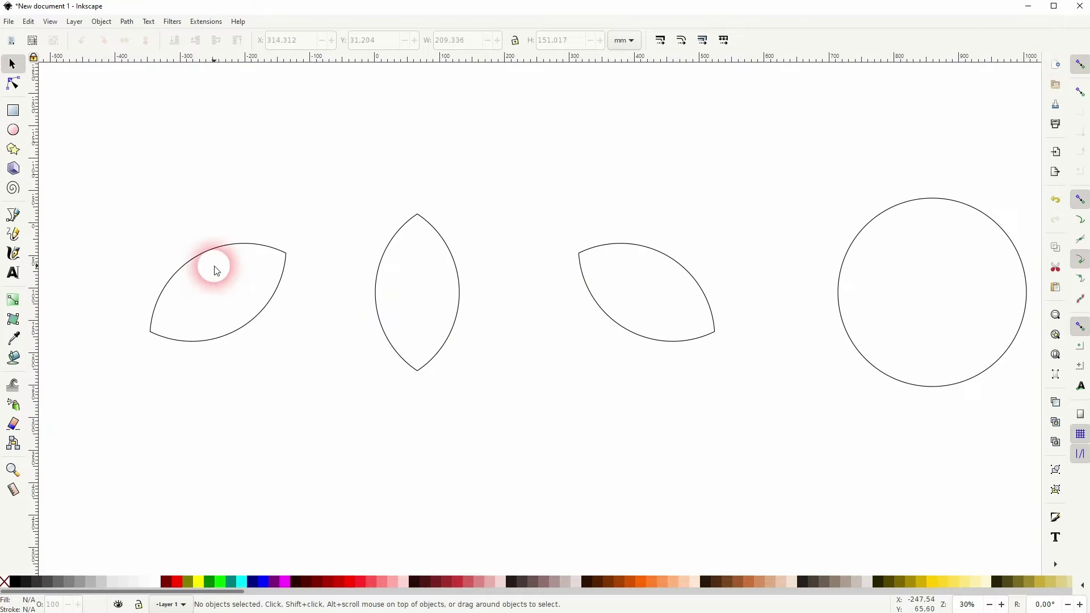
{"action": "left_click_drag", "start_coordinate": [208, 259], "coordinate": [582, 264]}
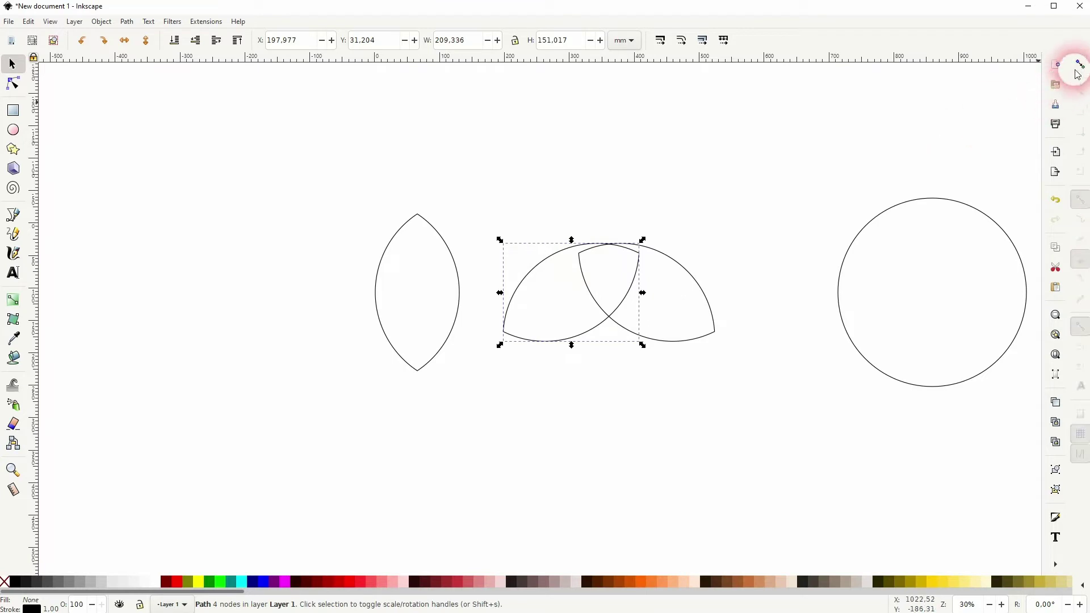
{"action": "scroll", "coordinate": [635, 253], "scroll_direction": "up", "scroll_amount": 2}
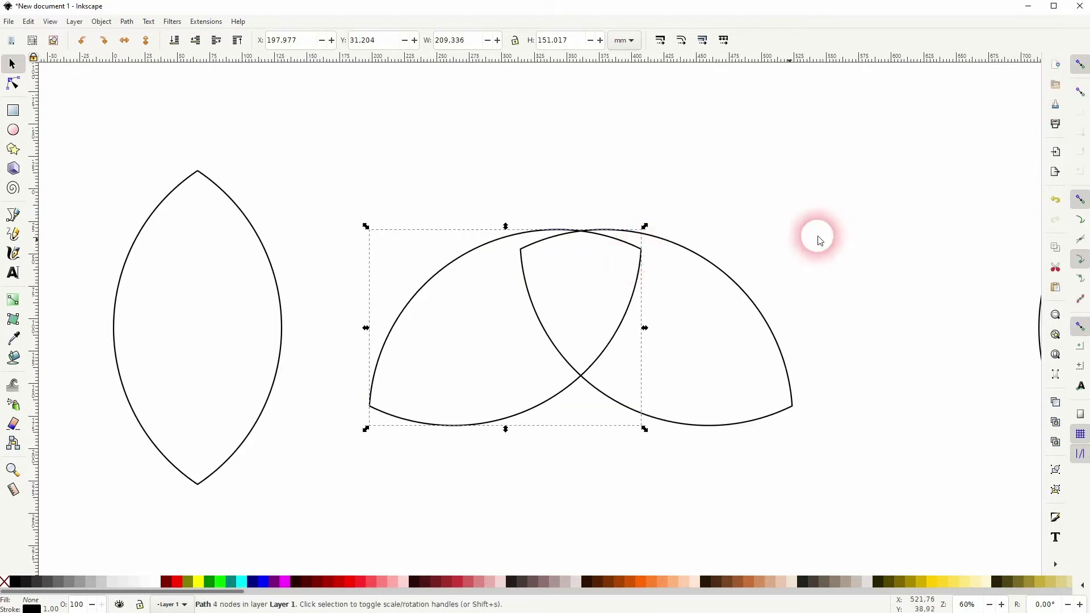
{"action": "left_click", "coordinate": [1080, 221]}
{"action": "left_click", "coordinate": [491, 259]}
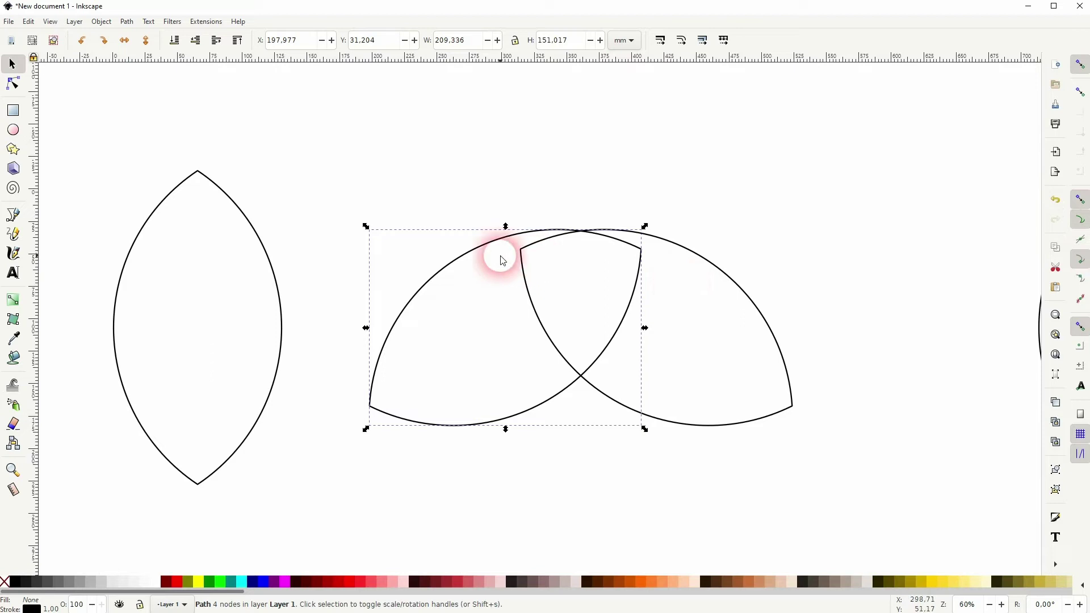
{"action": "left_click_drag", "start_coordinate": [483, 254], "coordinate": [386, 279]}
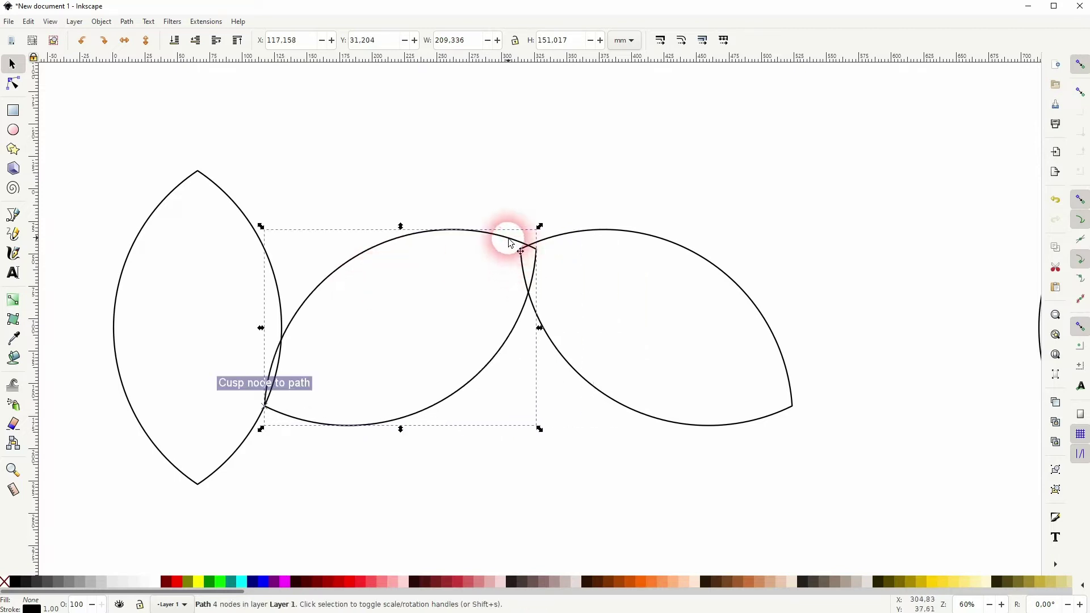
{"action": "left_click_drag", "start_coordinate": [521, 251], "coordinate": [667, 248]}
{"action": "left_click", "coordinate": [824, 272]}
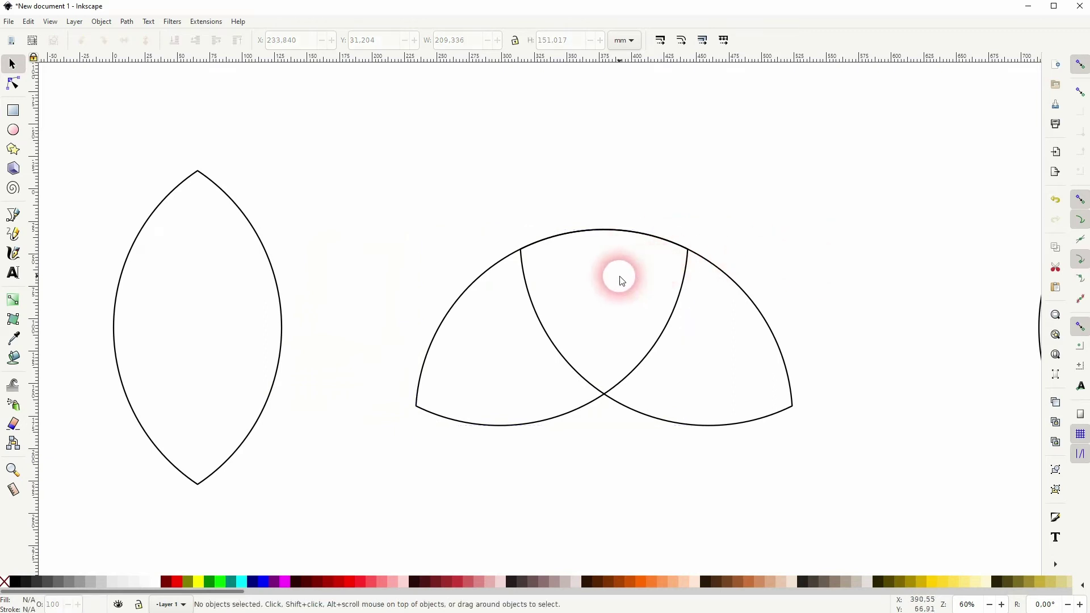
Group the two tilted lenses into one 289.808 × 151.017 mm object
{"action": "scroll", "coordinate": [601, 341], "scroll_direction": "down", "scroll_amount": 2}
{"action": "left_click_drag", "start_coordinate": [467, 419], "coordinate": [740, 257]}
{"action": "key", "text": "ctrl+g"}
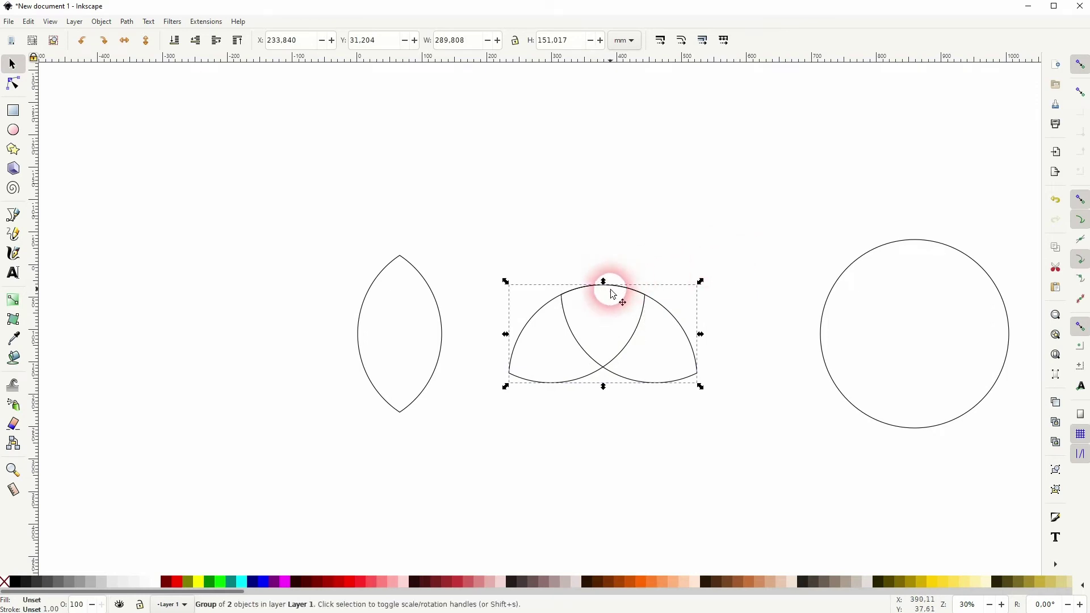
{"action": "left_click_drag", "start_coordinate": [411, 406], "coordinate": [622, 455]}
{"action": "left_click_drag", "start_coordinate": [623, 321], "coordinate": [384, 260]}
Place a vertical guide at the arcs' crossing and snap the upright lens's bottom tip there
{"action": "left_click_drag", "start_coordinate": [36, 304], "coordinate": [604, 370]}
{"action": "left_click", "coordinate": [604, 369], "text": "ctrl"}
{"action": "scroll", "coordinate": [604, 369], "scroll_direction": "up", "scroll_amount": 6}
{"action": "scroll", "coordinate": [593, 352], "scroll_direction": "down", "scroll_amount": 4}
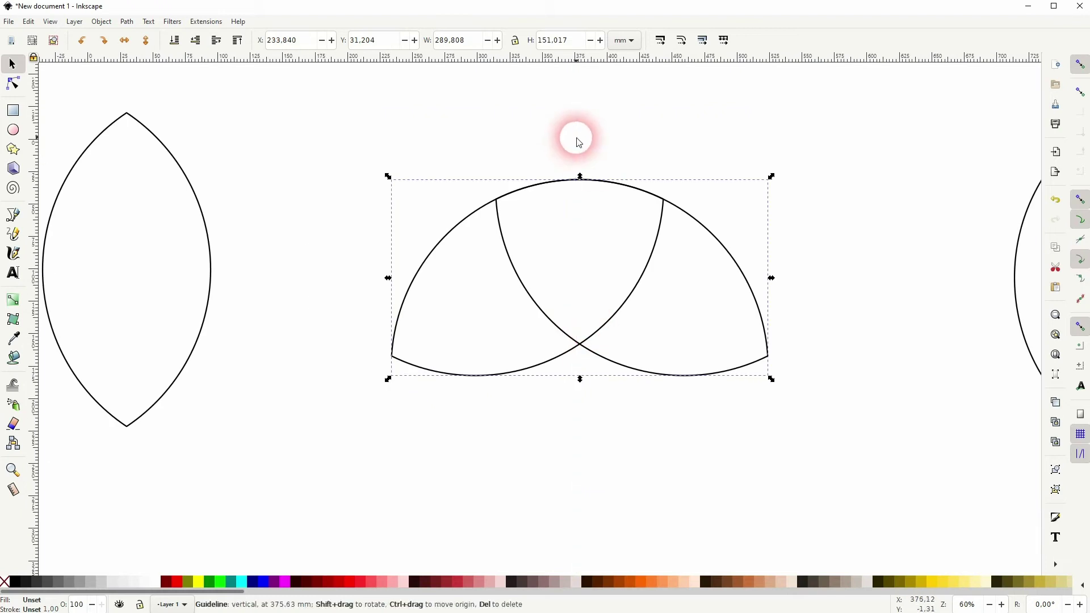
{"action": "left_click_drag", "start_coordinate": [146, 248], "coordinate": [596, 318]}
{"action": "mouse_move", "coordinate": [657, 148]}
{"action": "left_mouse_down"}
{"action": "mouse_move", "coordinate": [635, 134]}
{"action": "mouse_move", "coordinate": [656, 147]}
{"action": "left_mouse_up"}
{"action": "left_click", "coordinate": [1080, 279]}
{"action": "left_click_drag", "start_coordinate": [591, 311], "coordinate": [596, 363]}
Reset the snapping toggles, move the upright lens up, and select it with the arc group
{"action": "left_click", "coordinate": [1080, 299]}
{"action": "left_click", "coordinate": [1081, 220]}
{"action": "left_click", "coordinate": [1080, 279]}
{"action": "left_click_drag", "start_coordinate": [657, 180], "coordinate": [555, 165]}
{"action": "key", "text": "minus"}
{"action": "key", "text": "ctrl+a"}
{"action": "scroll", "coordinate": [170, 74], "scroll_direction": "right", "scroll_amount": 10}
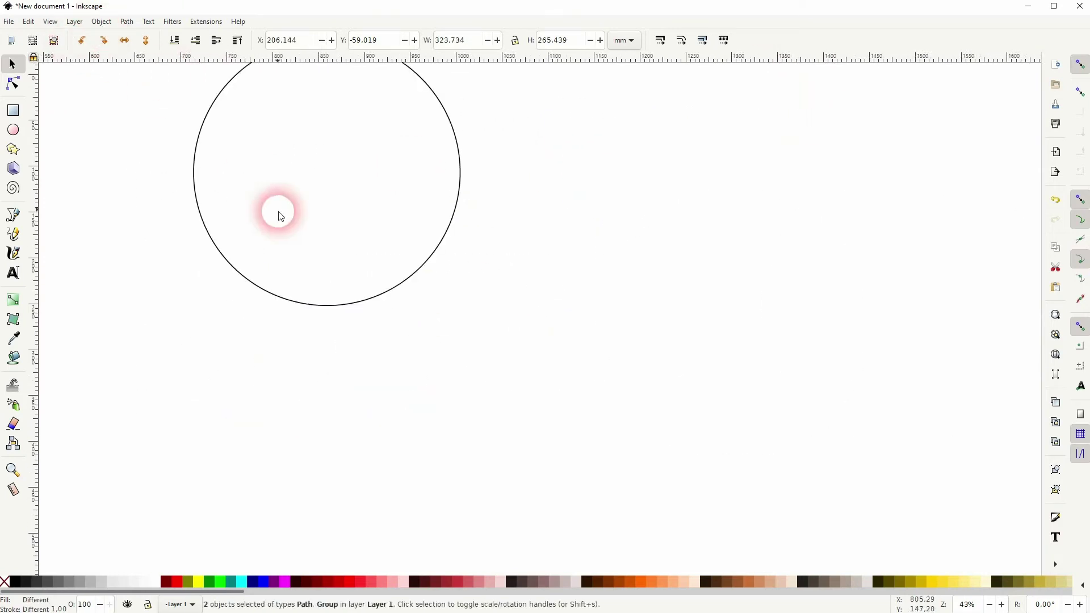
{"action": "scroll", "coordinate": [301, 238], "scroll_direction": "down", "scroll_amount": 1}
{"action": "left_click_drag", "start_coordinate": [305, 248], "coordinate": [537, 342]}
{"action": "scroll", "coordinate": [534, 341], "scroll_direction": "up", "scroll_amount": 1}
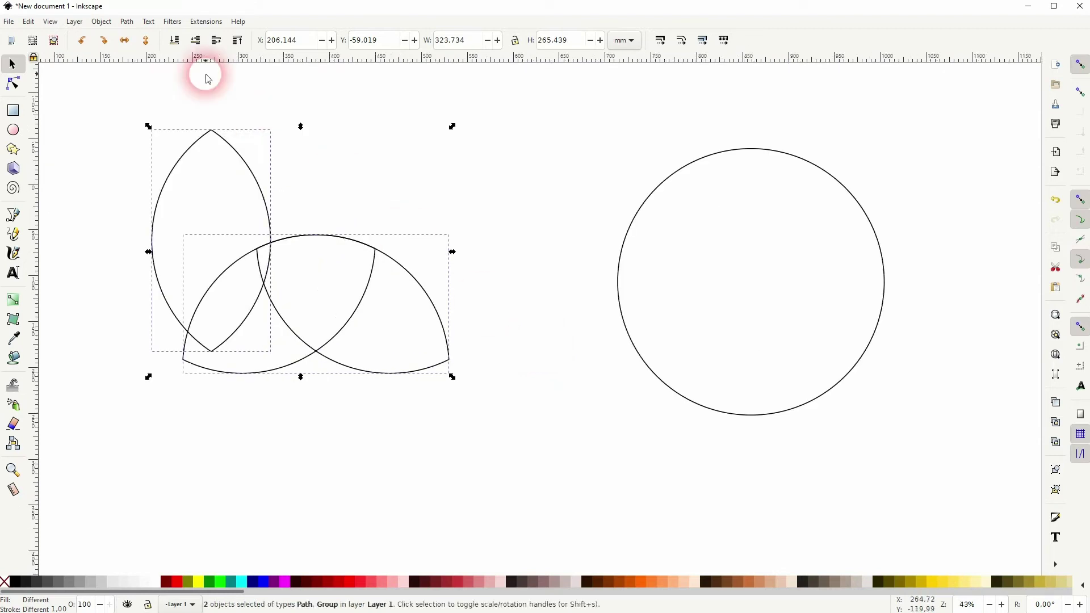
Centre the upright lens horizontally on the arcs with Align and Distribute, then fine-tune it
{"action": "left_click", "coordinate": [102, 21]}
{"action": "left_click", "coordinate": [134, 377]}
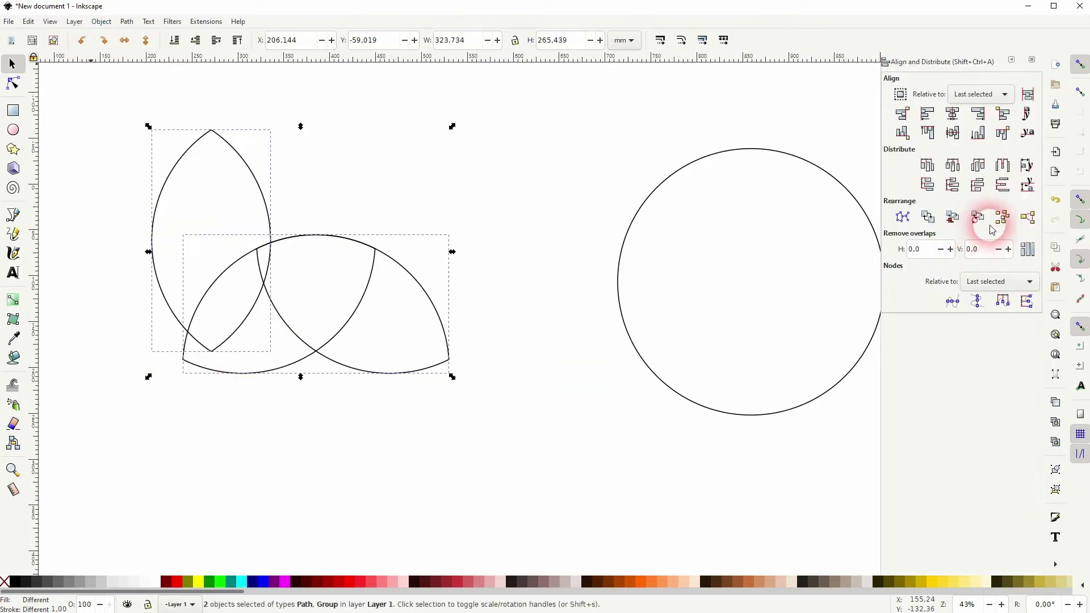
{"action": "left_click", "coordinate": [957, 121]}
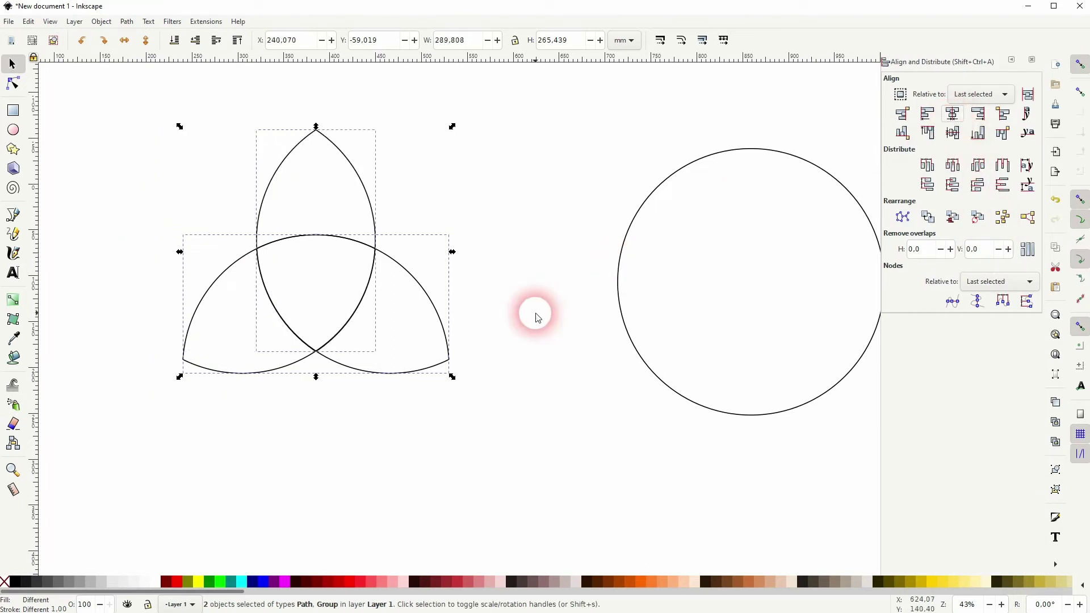
{"action": "left_click", "coordinate": [528, 368]}
{"action": "mouse_move", "coordinate": [327, 143]}
{"action": "left_mouse_down"}
{"action": "mouse_move", "coordinate": [329, 114]}
{"action": "mouse_move", "coordinate": [333, 135]}
{"action": "left_mouse_up"}
{"action": "left_click", "coordinate": [352, 407]}
Group all trefoil parts into one 289.808 × 266.059 mm object
{"action": "scroll", "coordinate": [237, 369], "scroll_direction": "up", "scroll_amount": 2}
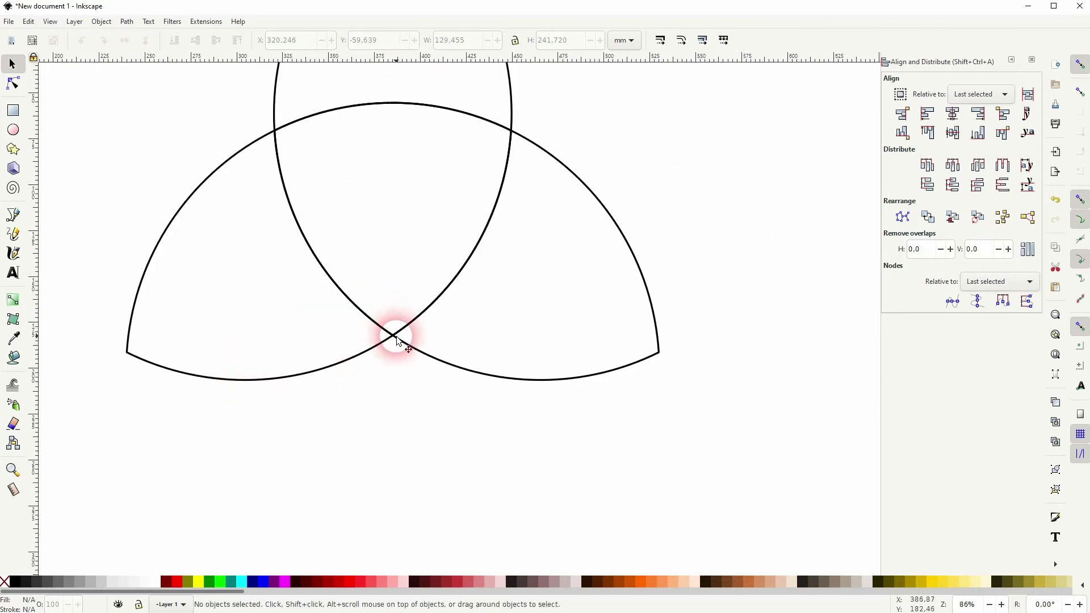
{"action": "scroll", "coordinate": [398, 341], "scroll_direction": "down", "scroll_amount": 2}
{"action": "left_click_drag", "start_coordinate": [535, 292], "coordinate": [488, 357]}
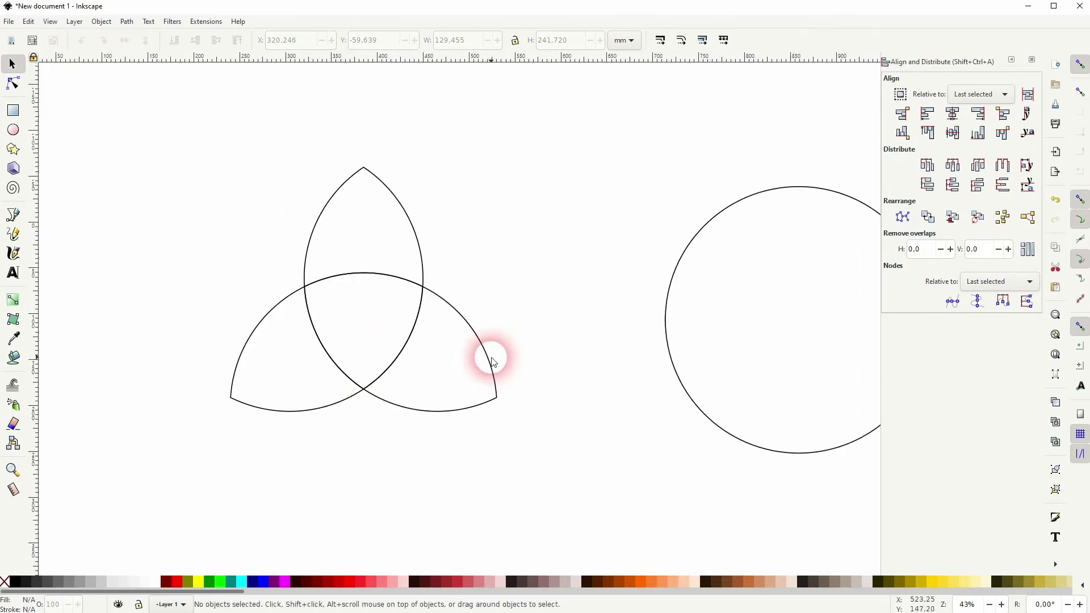
{"action": "left_click_drag", "start_coordinate": [151, 446], "coordinate": [591, 114]}
{"action": "key", "text": "ctrl+g"}
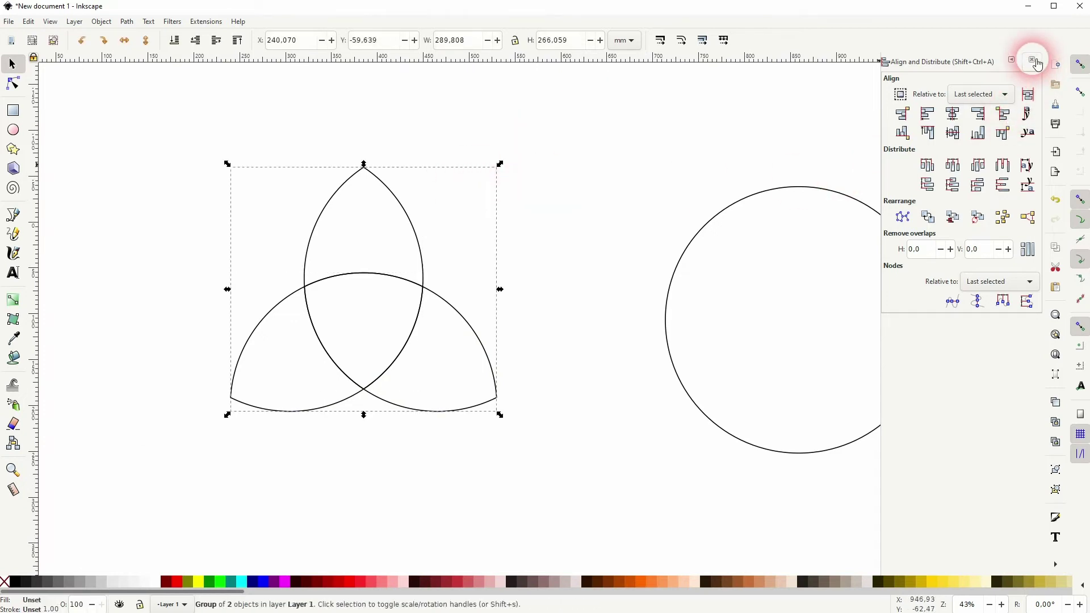
Stamp three 290.399 mm circles over the trefoil's arcs, snapping the bottom one to a guide
{"action": "left_click", "coordinate": [1034, 61]}
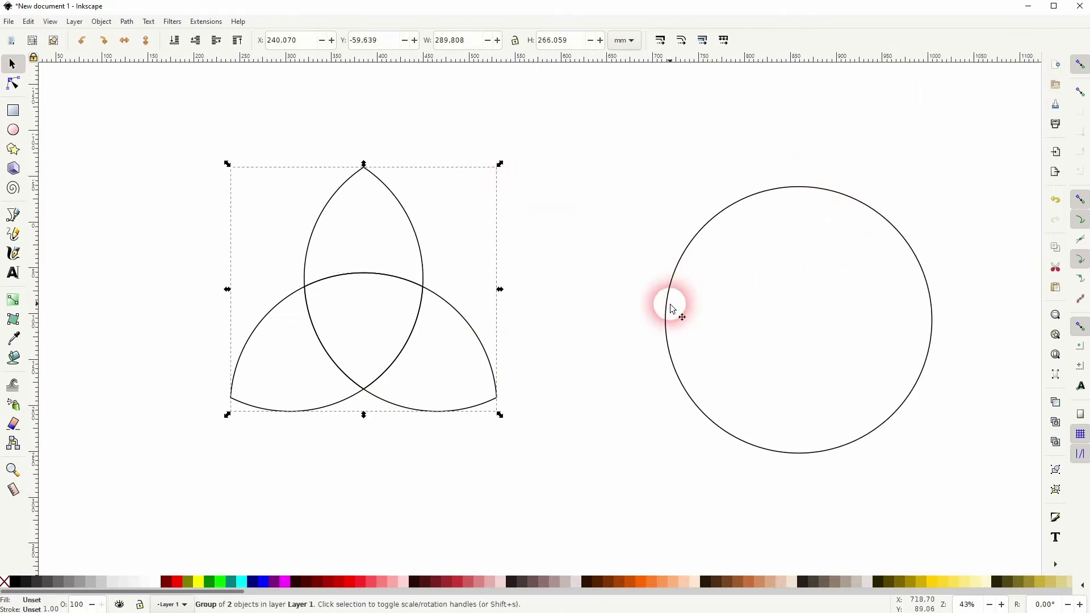
{"action": "left_click", "coordinate": [658, 341]}
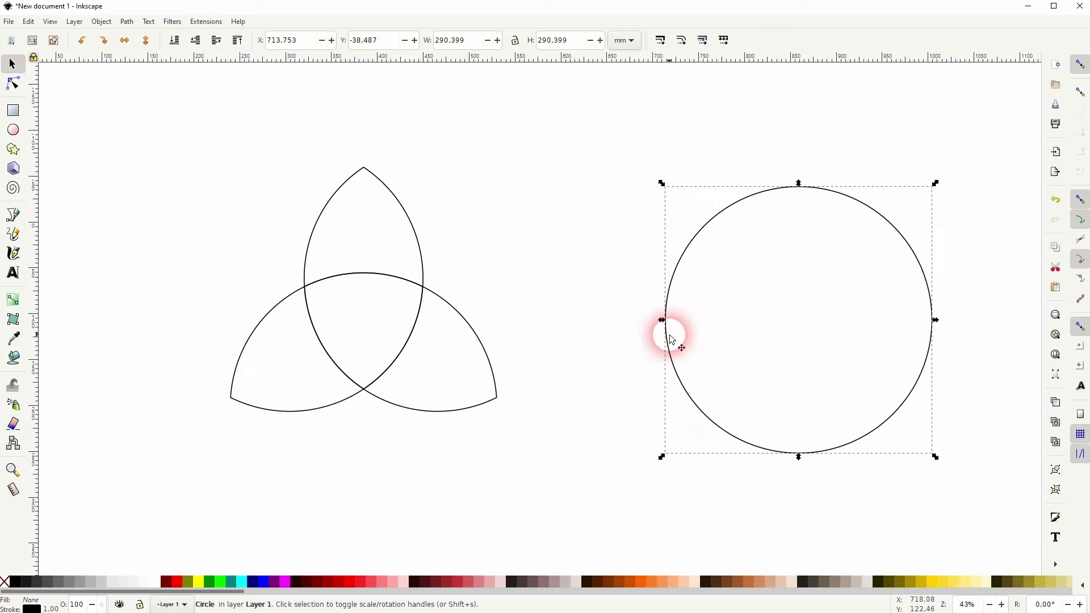
{"action": "left_click_drag", "start_coordinate": [673, 339], "coordinate": [713, 306]}
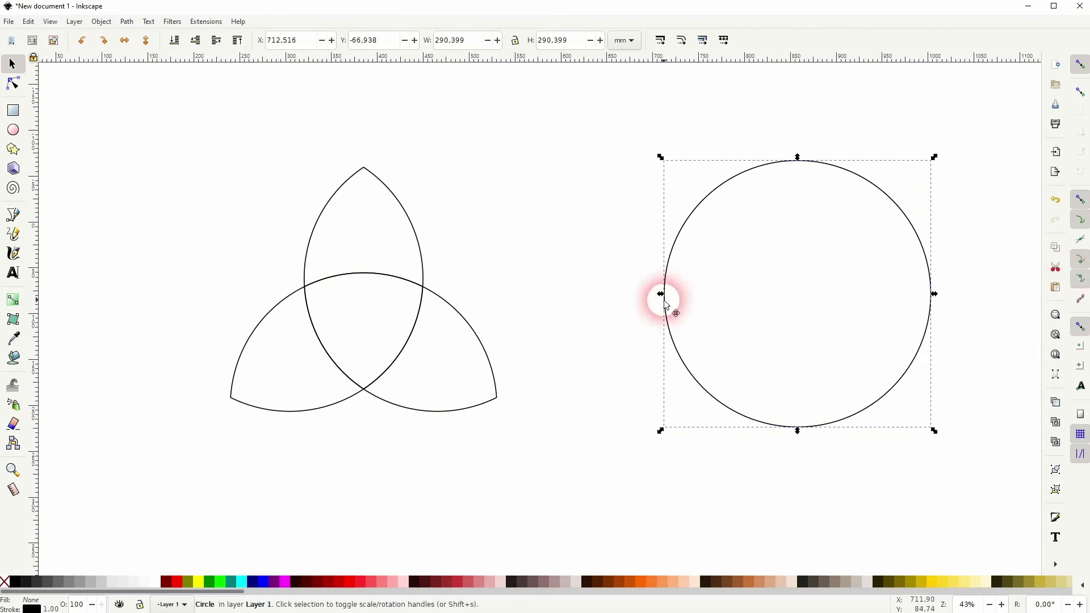
{"action": "left_click_drag", "start_coordinate": [666, 303], "coordinate": [306, 281]}
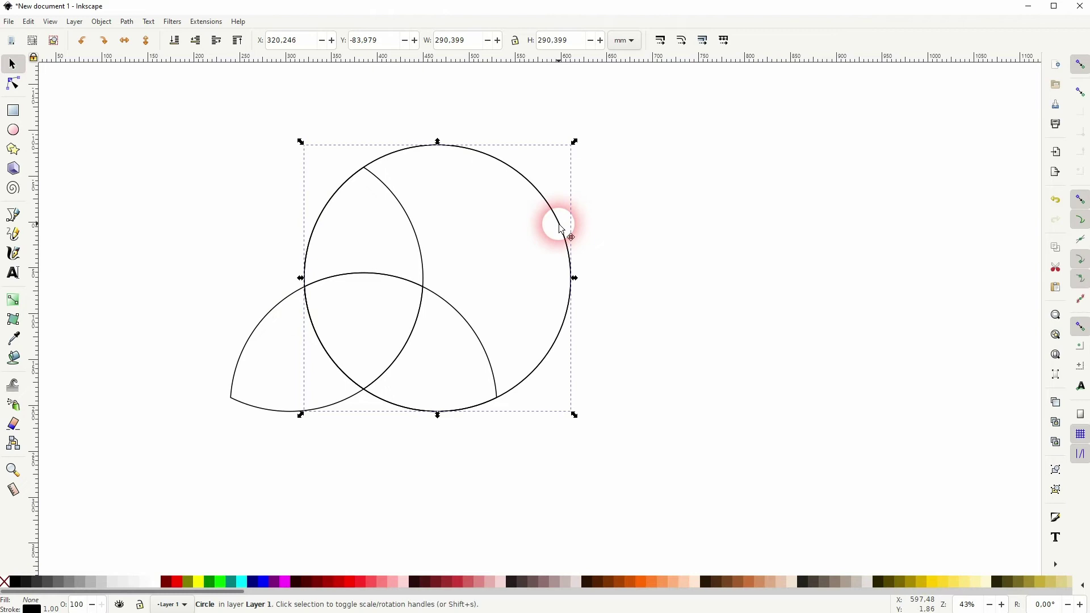
{"action": "left_click_drag", "start_coordinate": [561, 227], "coordinate": [414, 225]}
{"action": "key", "text": "ctrl+Left"}
{"action": "key", "text": "ctrl+Left"}
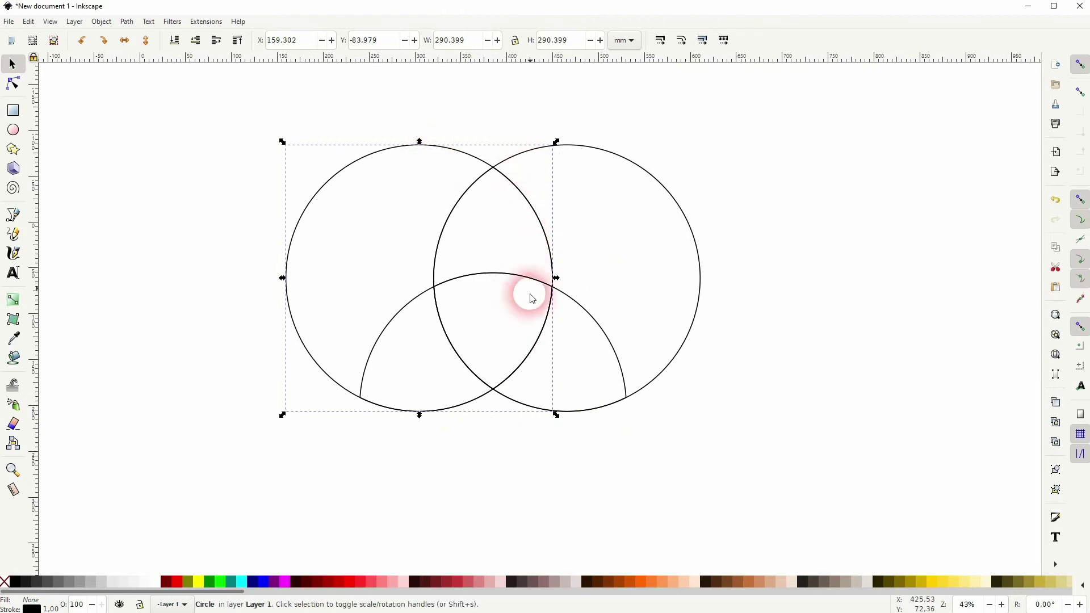
{"action": "left_click_drag", "start_coordinate": [358, 165], "coordinate": [514, 306]}
{"action": "left_click_drag", "start_coordinate": [492, 71], "coordinate": [499, 282]}
Snap the bottom circle's top onto the guide and select all three circles
{"action": "scroll", "coordinate": [451, 419], "scroll_direction": "up", "scroll_amount": 2}
{"action": "left_click_drag", "start_coordinate": [266, 438], "coordinate": [275, 442]}
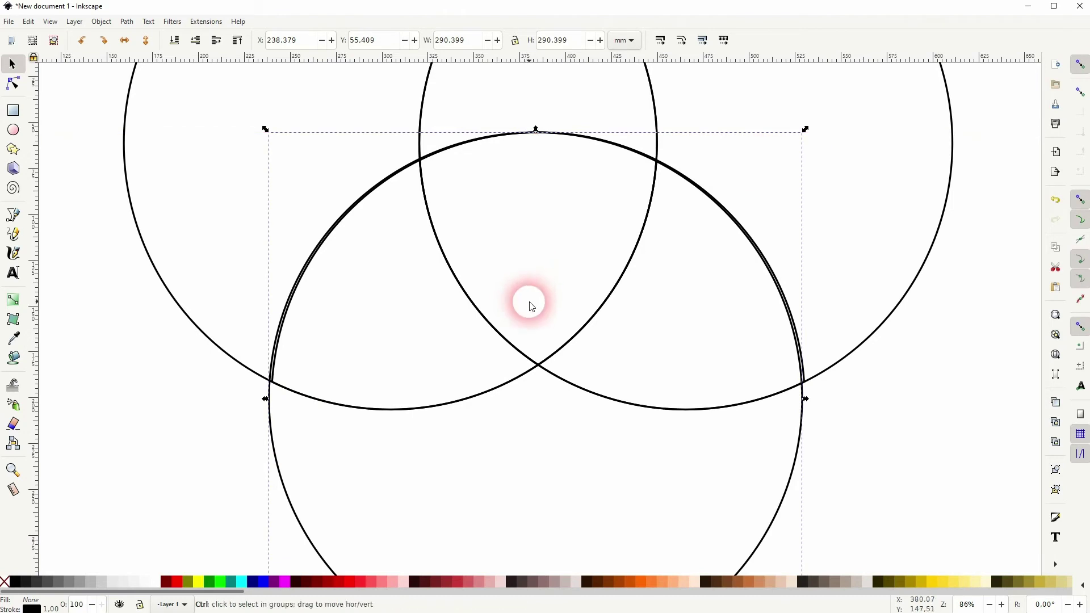
{"action": "scroll", "coordinate": [527, 303], "scroll_direction": "down", "scroll_amount": 3}
{"action": "left_click_drag", "start_coordinate": [498, 245], "coordinate": [736, 351]}
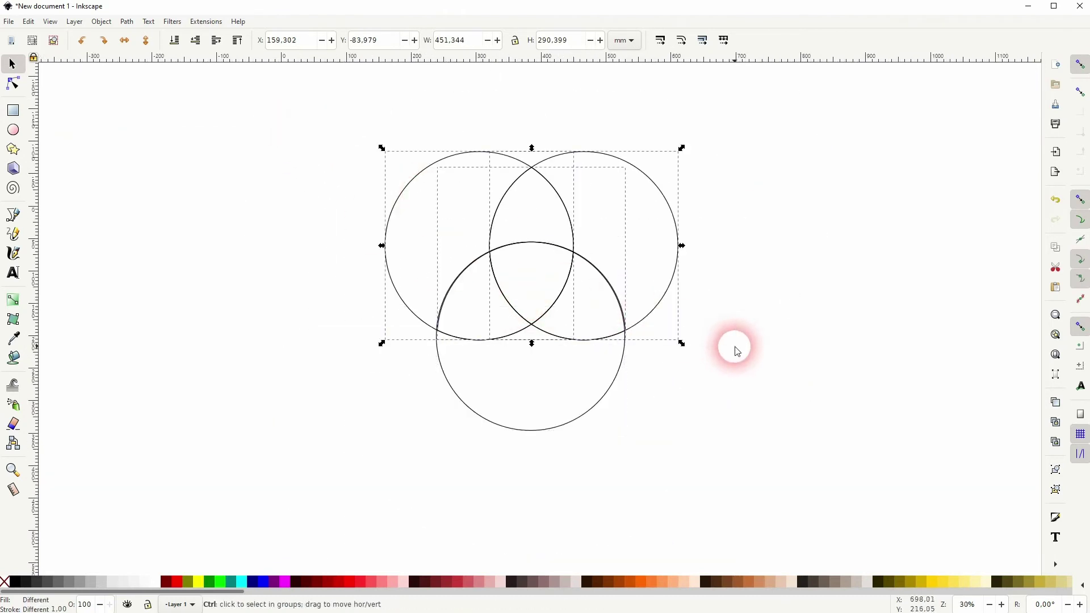
{"action": "left_click_drag", "start_coordinate": [233, 470], "coordinate": [783, 153]}
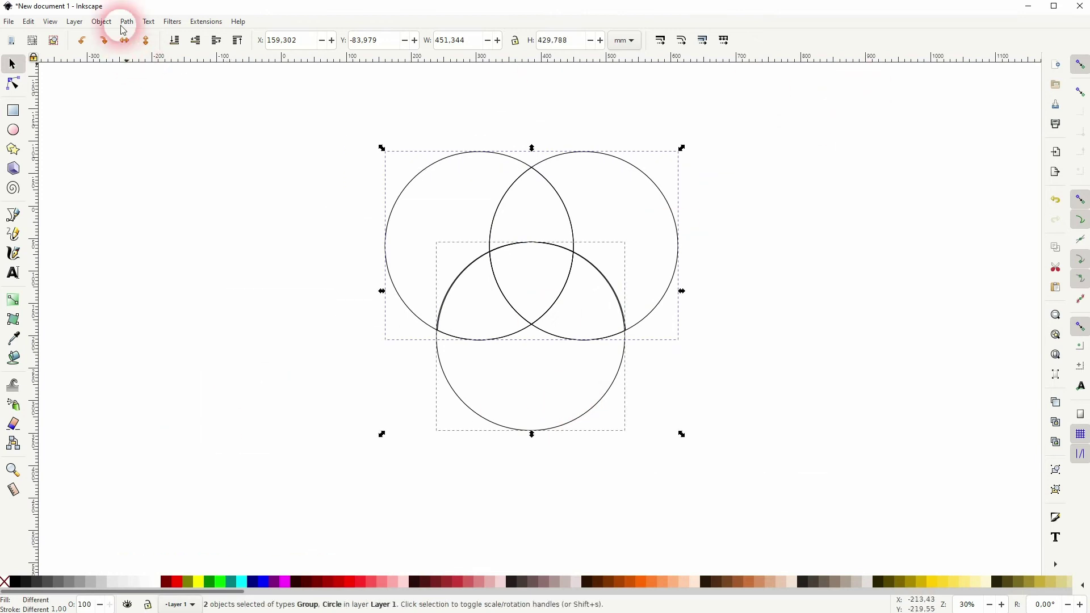
Centre the circles on the vertical axis with Align and Distribute, then close the panel
{"action": "left_click", "coordinate": [102, 22]}
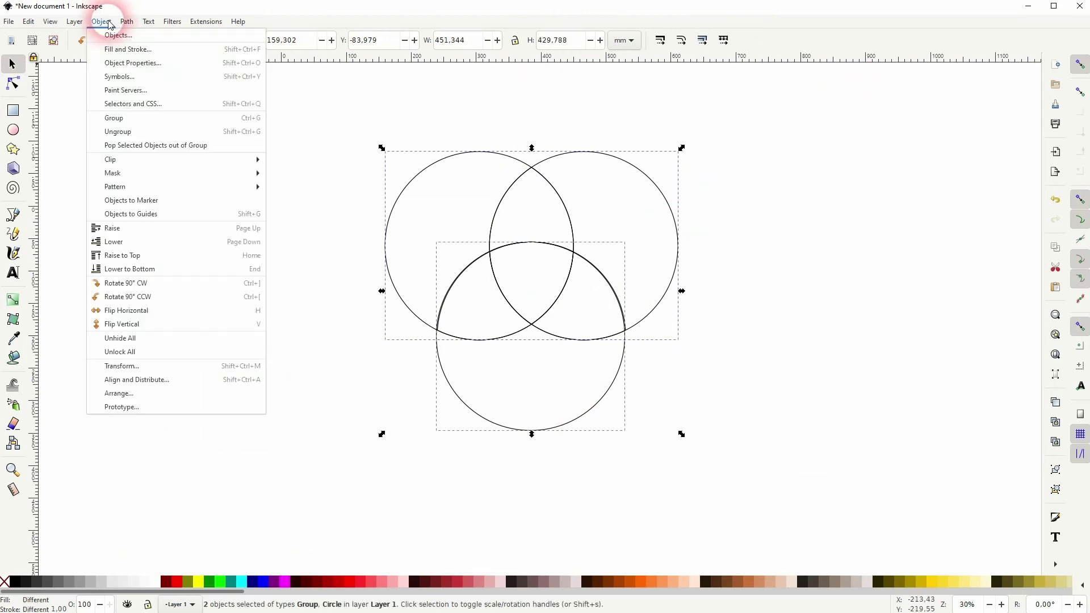
{"action": "left_click", "coordinate": [165, 385]}
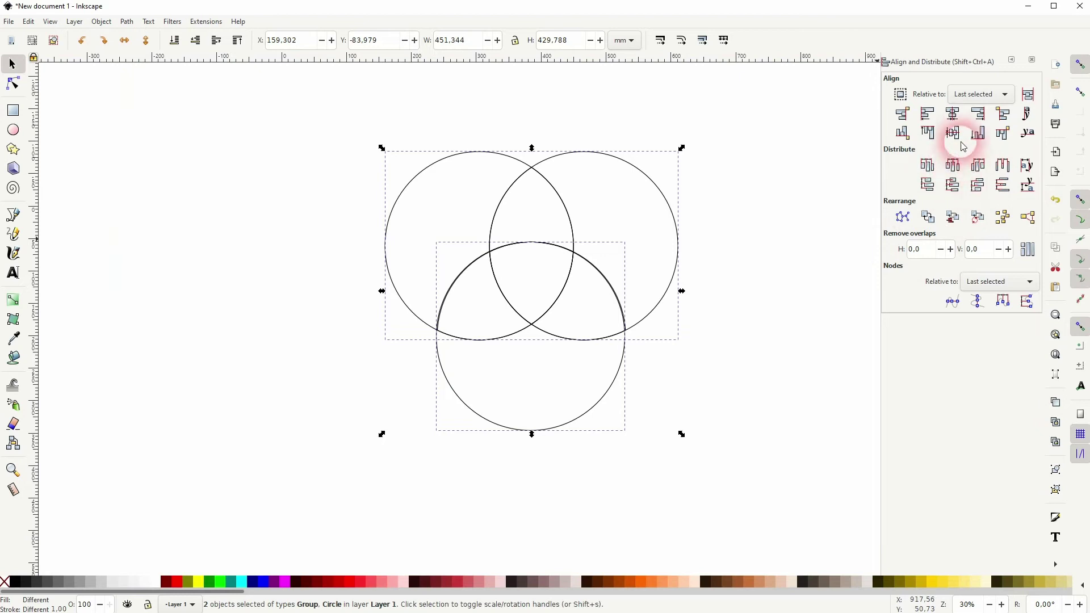
{"action": "left_click", "coordinate": [957, 118]}
{"action": "left_click", "coordinate": [516, 274]}
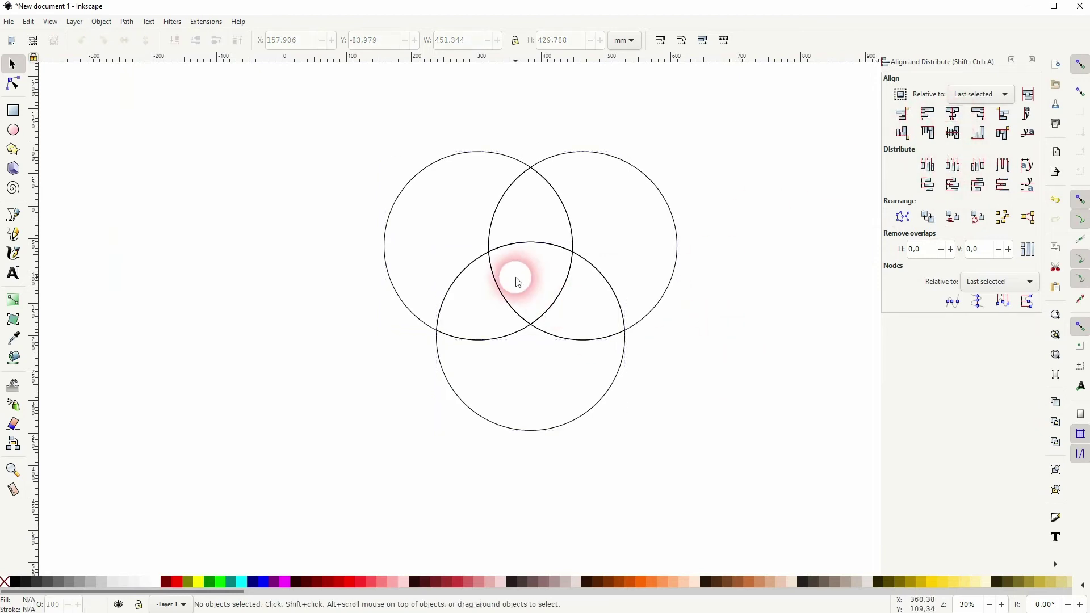
{"action": "scroll", "coordinate": [539, 274], "scroll_direction": "up", "scroll_amount": 1}
{"action": "scroll", "coordinate": [549, 277], "scroll_direction": "up", "scroll_amount": 2}
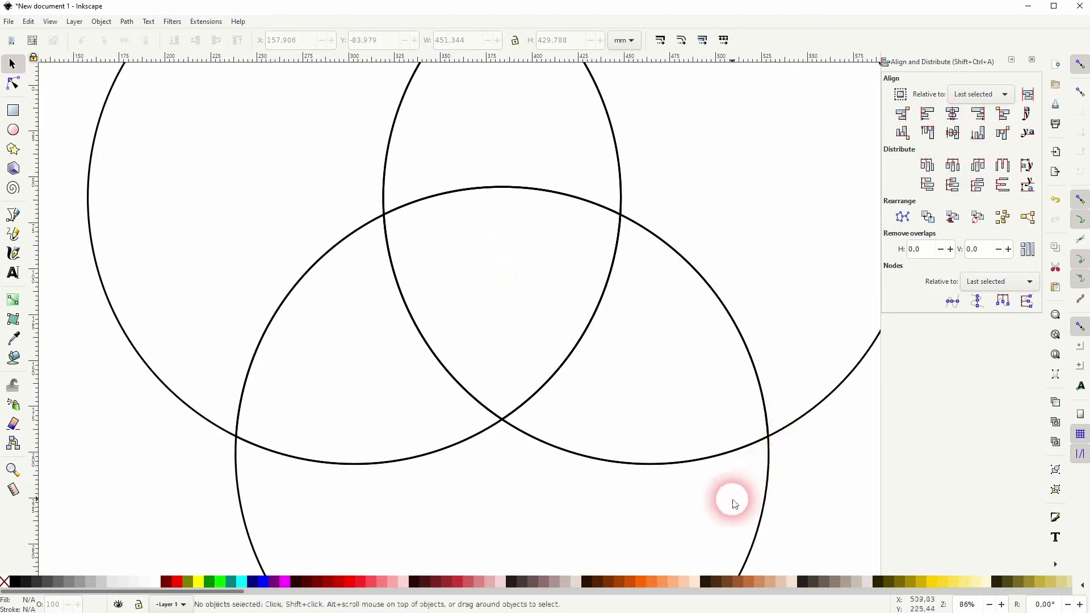
{"action": "scroll", "coordinate": [602, 203], "scroll_direction": "down", "scroll_amount": 3}
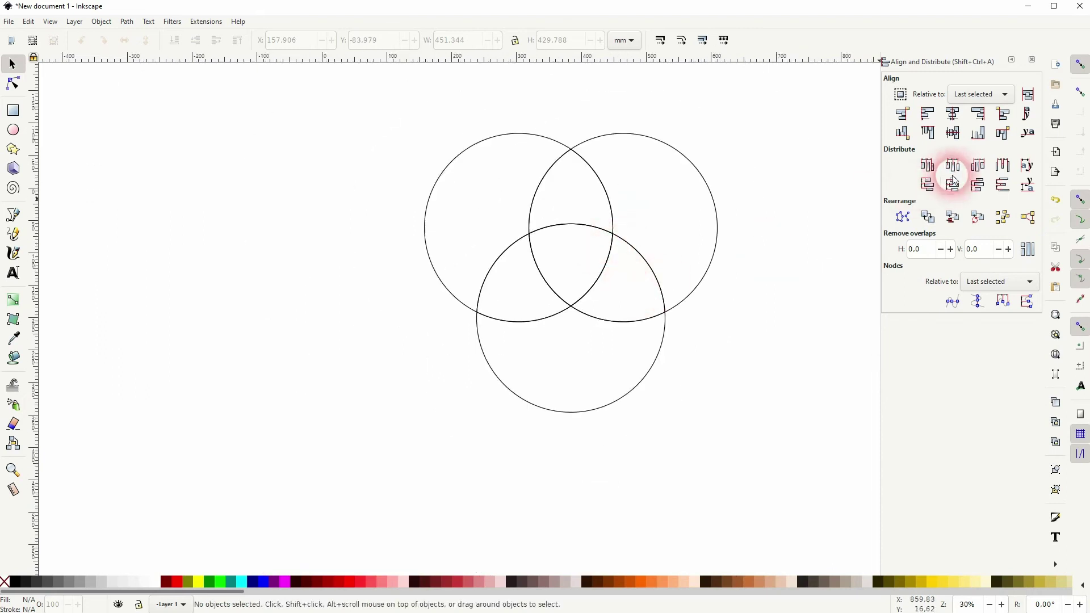
{"action": "left_click", "coordinate": [1031, 51]}
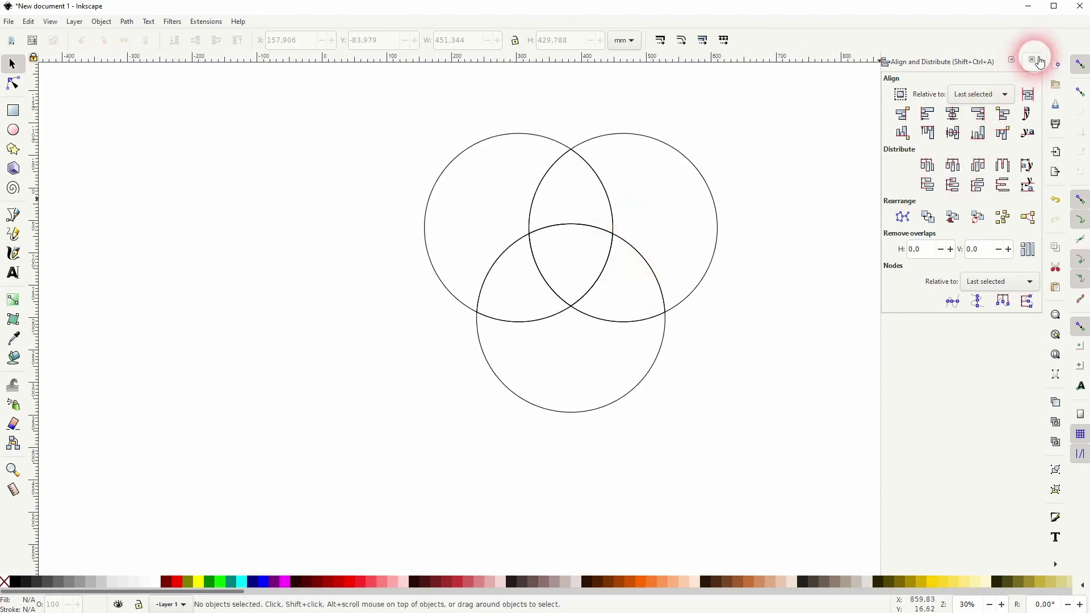
{"action": "left_click_drag", "start_coordinate": [298, 467], "coordinate": [830, 78]}
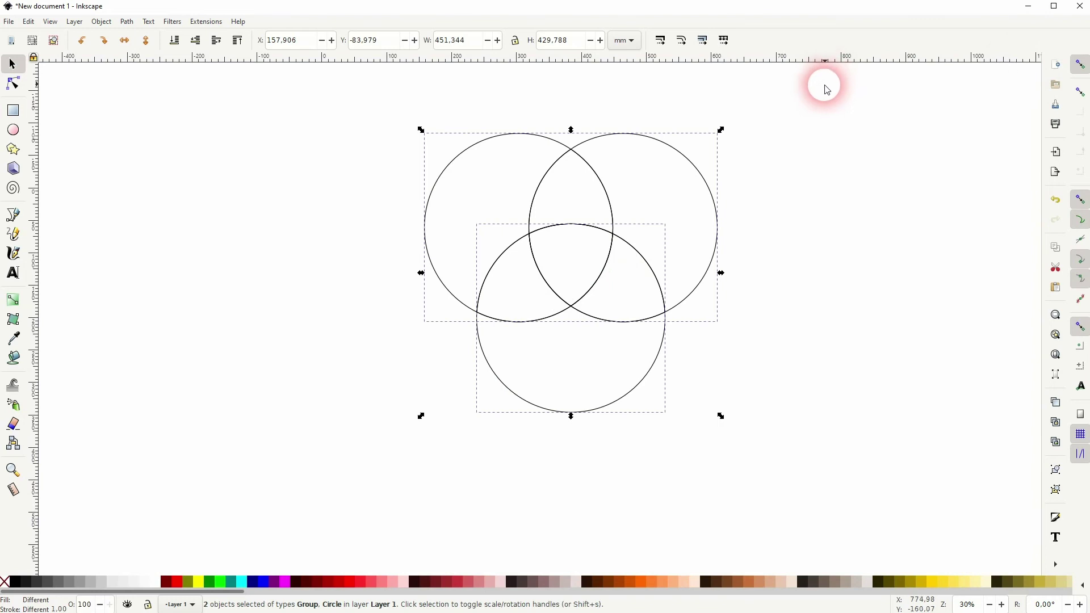
Fill the three circles red and lower them to the bottom, behind the trefoil outlines
{"action": "key", "text": "ctrl+a"}
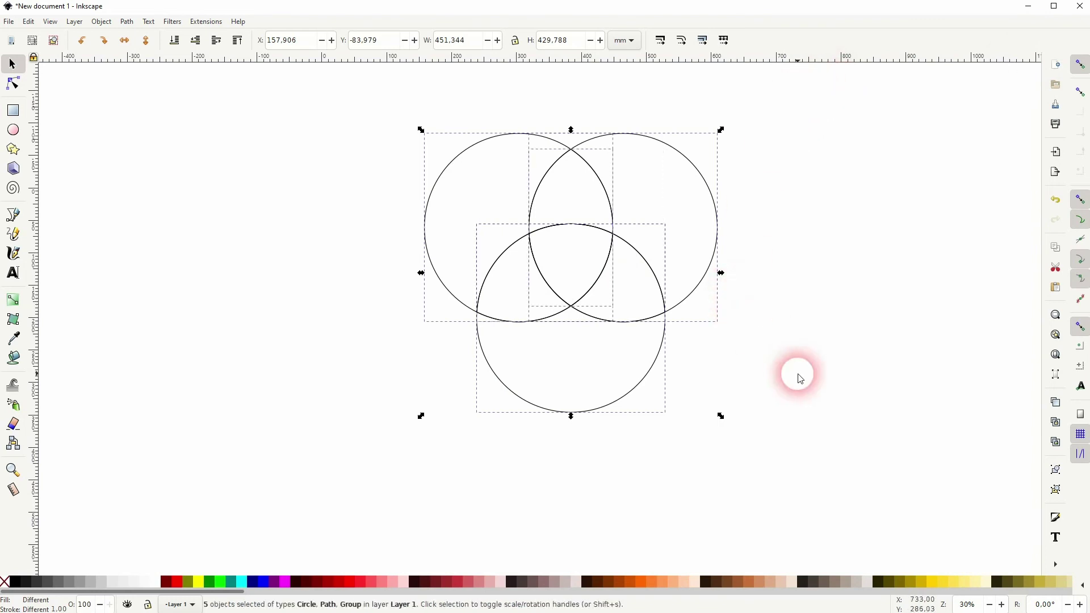
{"action": "left_click", "coordinate": [800, 379]}
{"action": "left_click", "coordinate": [716, 237]}
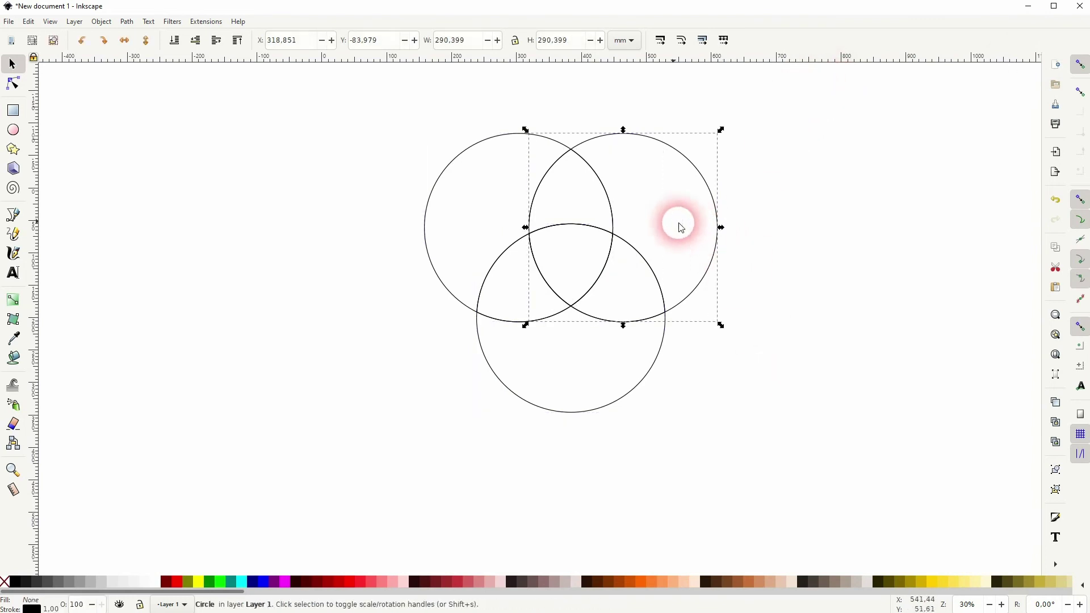
{"action": "left_click", "coordinate": [441, 173], "text": "shift"}
{"action": "left_click", "coordinate": [526, 412], "text": "shift"}
{"action": "left_click", "coordinate": [172, 582]}
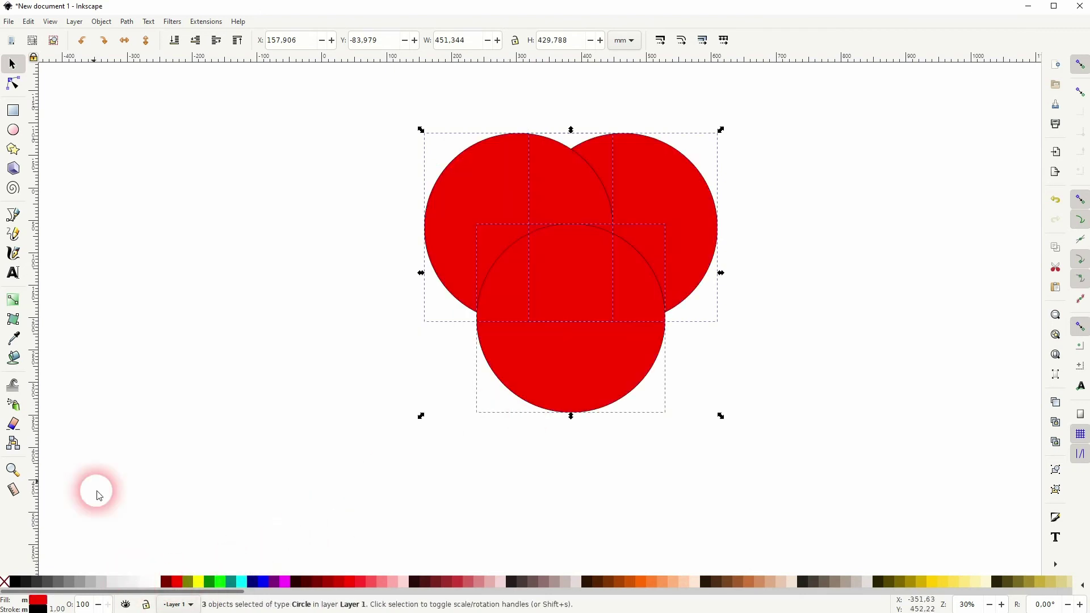
{"action": "left_click", "coordinate": [174, 41]}
Select the trefoil outline group together with the centre lens shape
{"action": "left_click", "coordinate": [236, 335]}
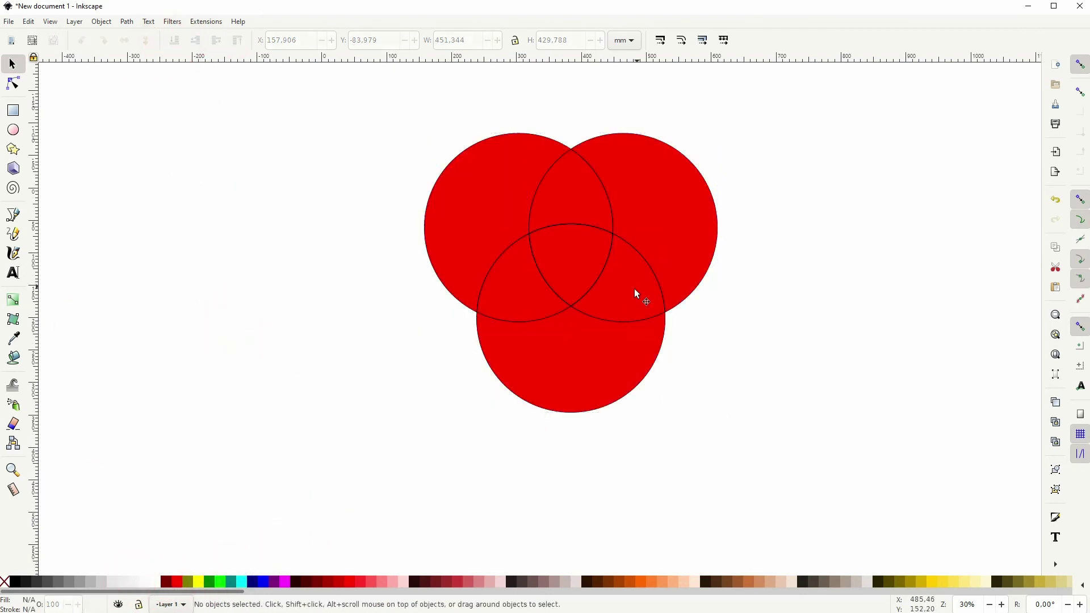
{"action": "left_click", "coordinate": [642, 260]}
{"action": "left_click", "coordinate": [606, 196], "text": "shift"}
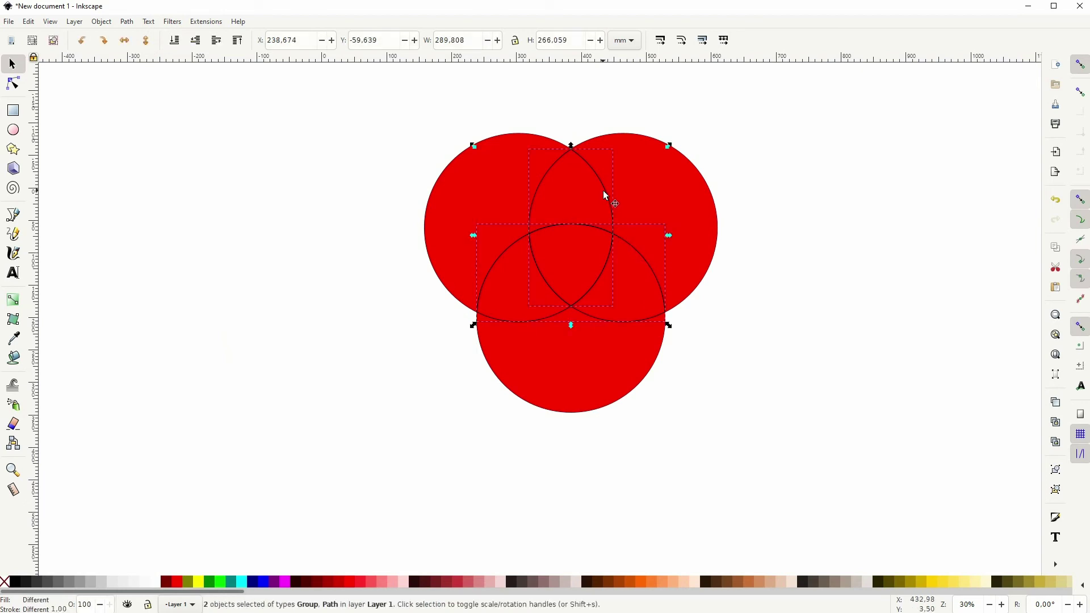
Remove the outlines' fill, stroke them white, and set the stroke width to 20 mm
{"action": "left_click", "coordinate": [152, 583]}
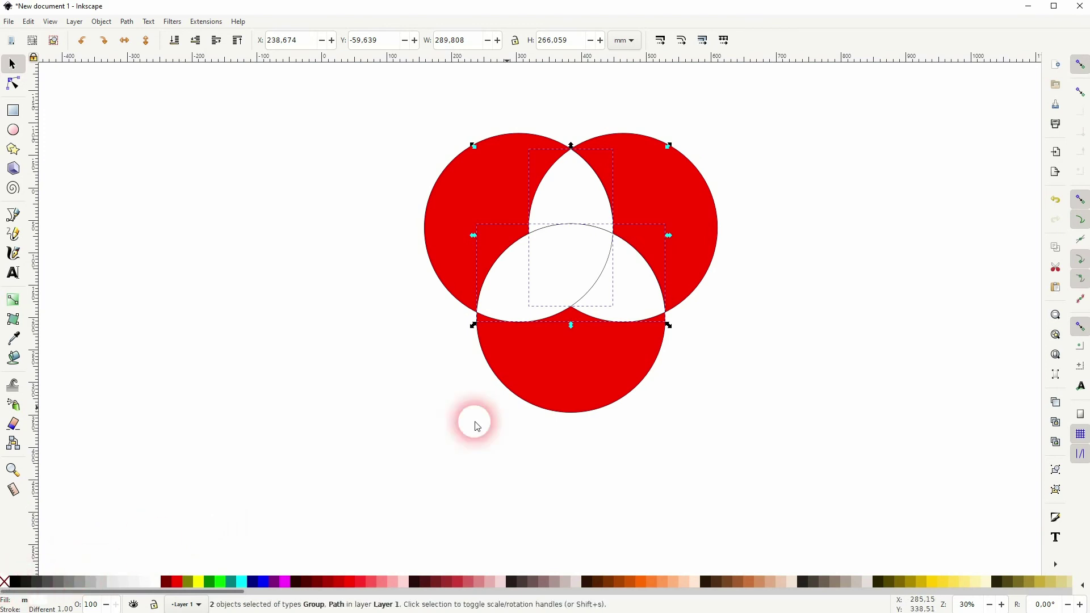
{"action": "left_click", "coordinate": [5, 581]}
{"action": "left_click", "coordinate": [151, 582], "text": "shift"}
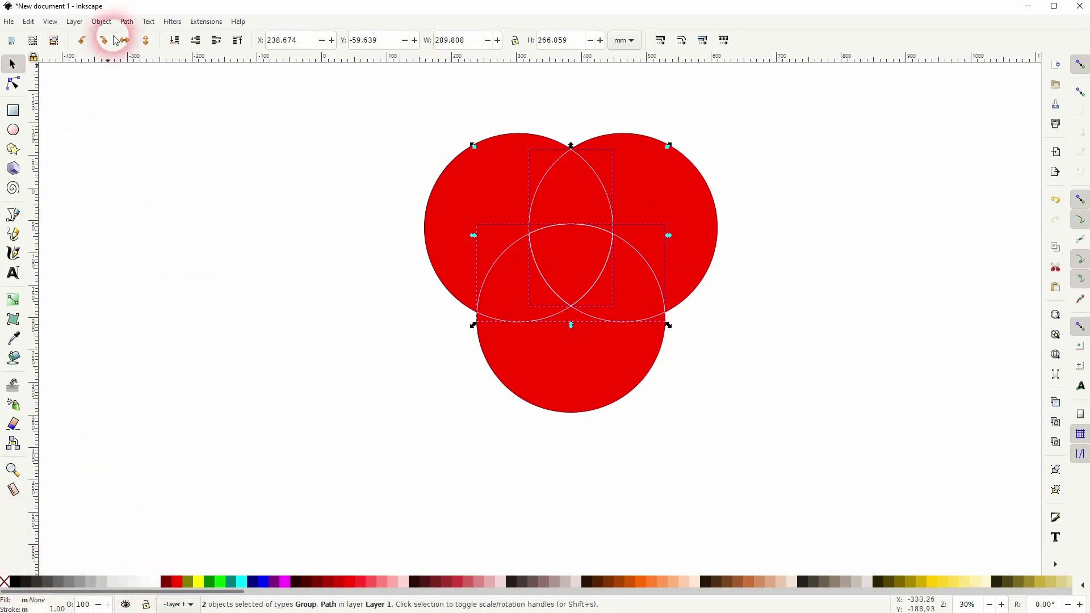
{"action": "left_click", "coordinate": [102, 22]}
{"action": "left_click", "coordinate": [834, 172]}
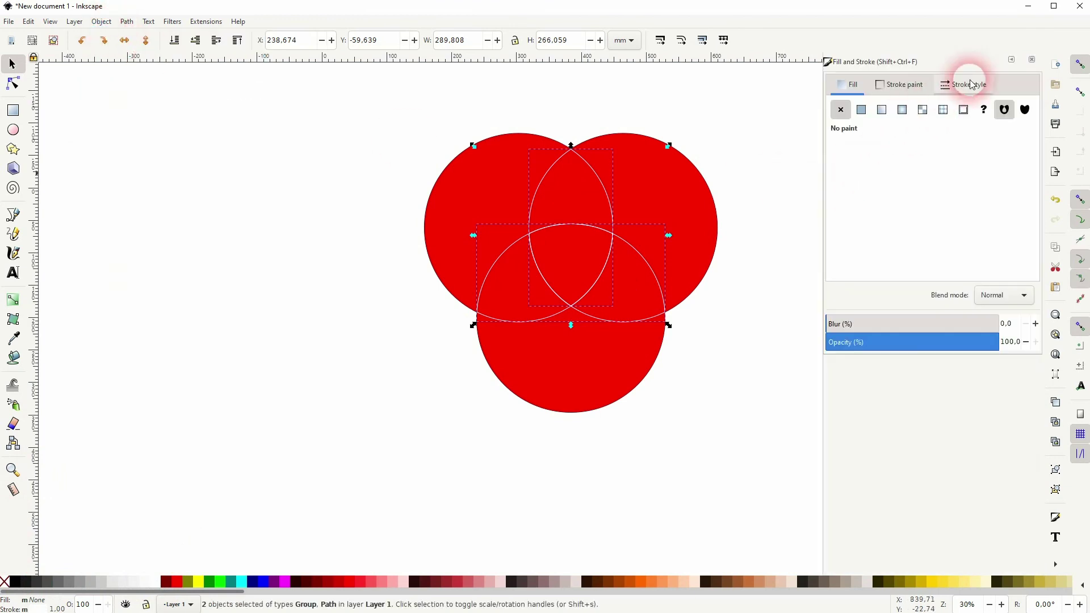
{"action": "left_click", "coordinate": [972, 84]}
{"action": "type", "text": "20"}
{"action": "key", "text": "Return"}
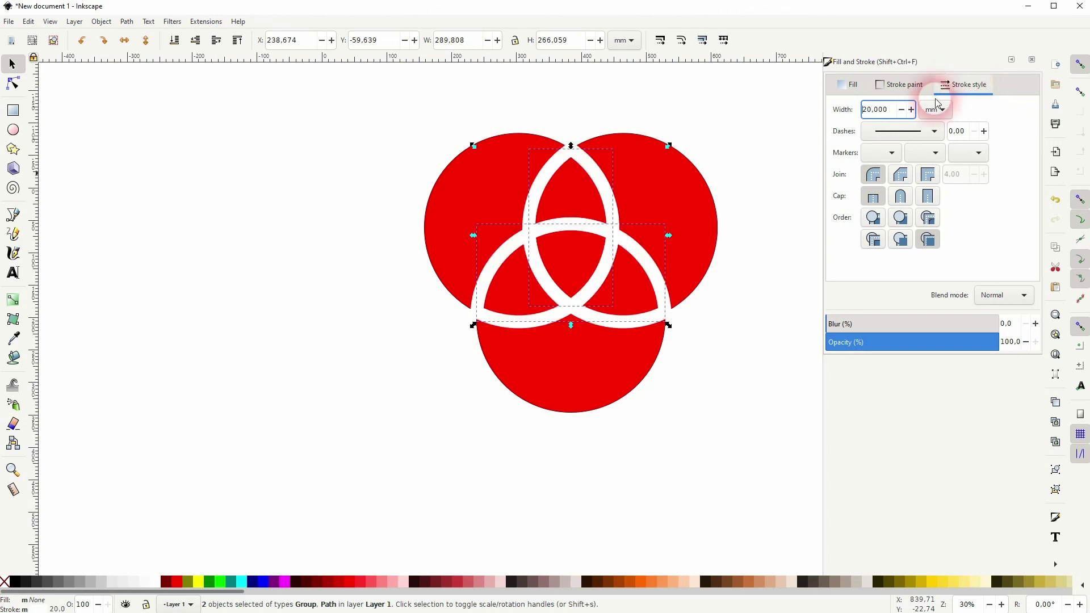
{"action": "left_click", "coordinate": [741, 333]}
Change the fill of all three red circles to black
{"action": "left_click", "coordinate": [558, 213]}
{"action": "left_click", "coordinate": [479, 211], "text": "shift"}
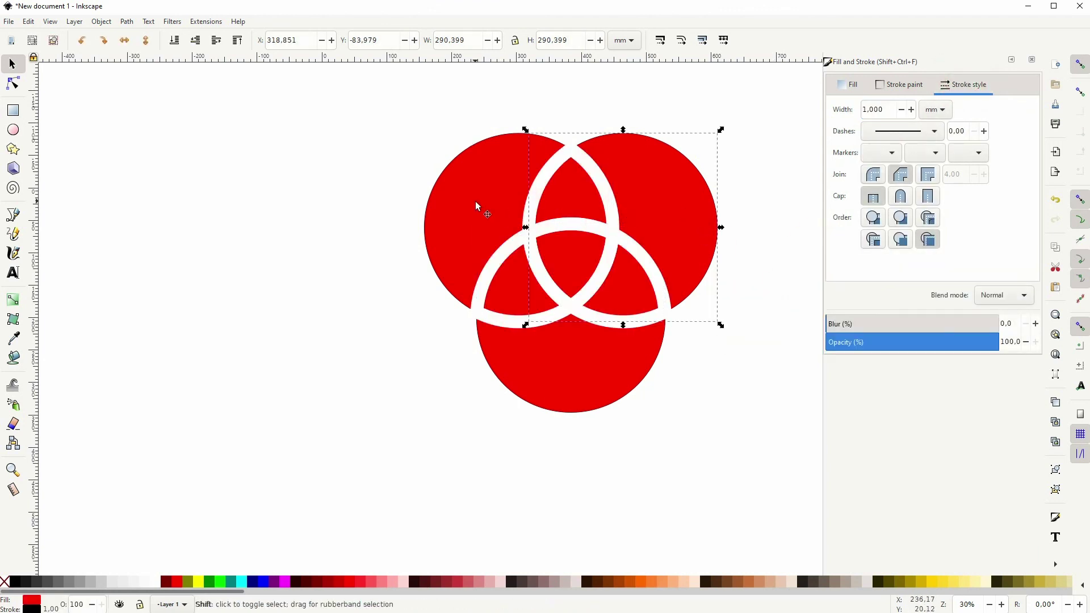
{"action": "left_click", "coordinate": [584, 384], "text": "shift"}
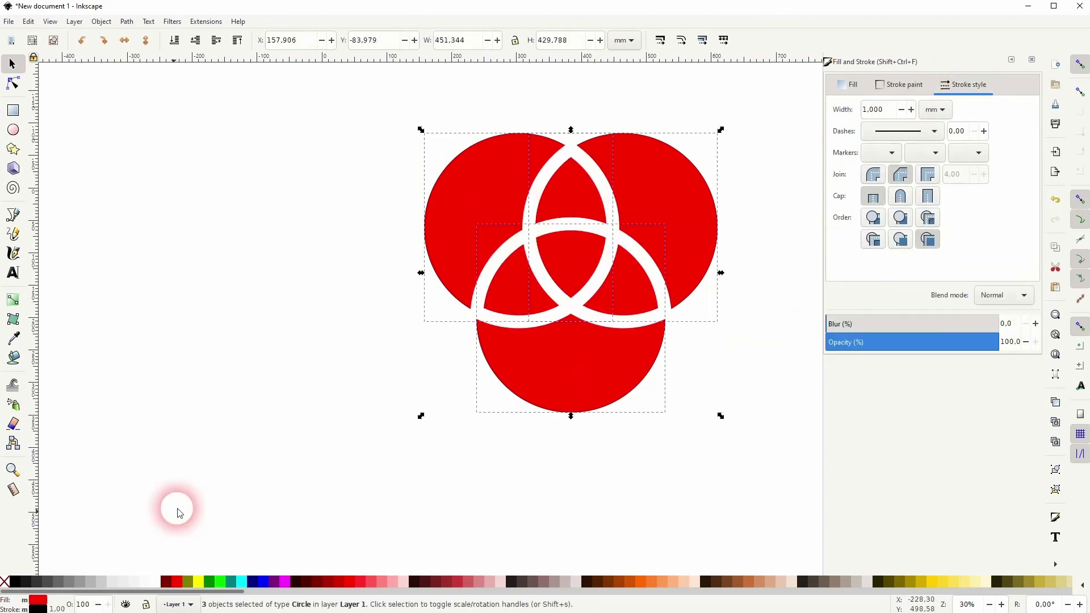
{"action": "left_click", "coordinate": [15, 581]}
{"action": "left_click", "coordinate": [263, 426]}
Group all five pieces into one 451.344 × 429.788 mm triquetra object
{"action": "left_click_drag", "start_coordinate": [689, 255], "coordinate": [546, 336]}
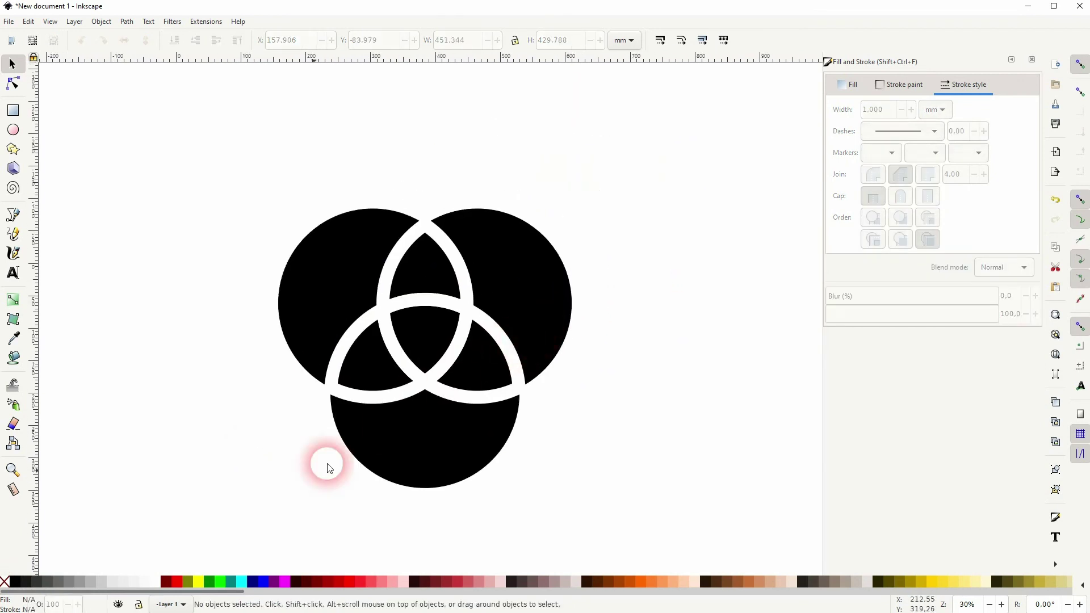
{"action": "left_click_drag", "start_coordinate": [189, 517], "coordinate": [641, 152]}
{"action": "key", "text": "ctrl+g"}
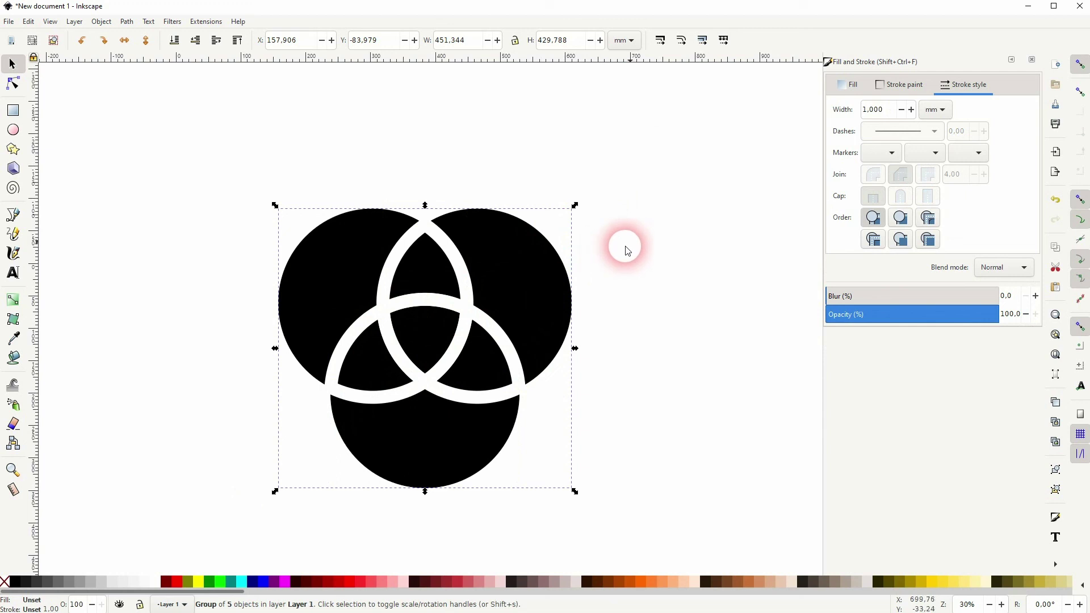